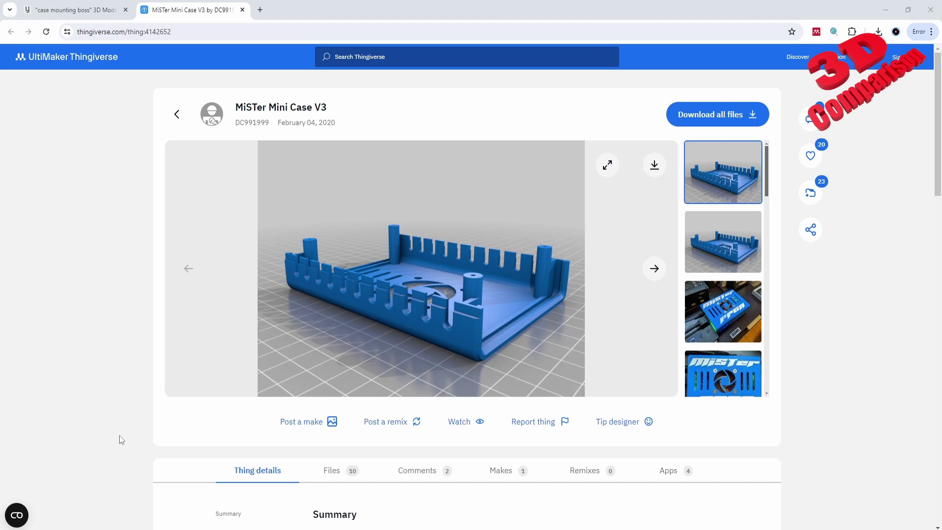
Review the MiSTer Mini Case V3 page and locate the Mister_Mini_Case_V3_Bottom mesh in the downloaded files folder.
{"action": "scroll", "coordinate": [112, 466], "scroll_direction": "down", "scroll_amount": 3}
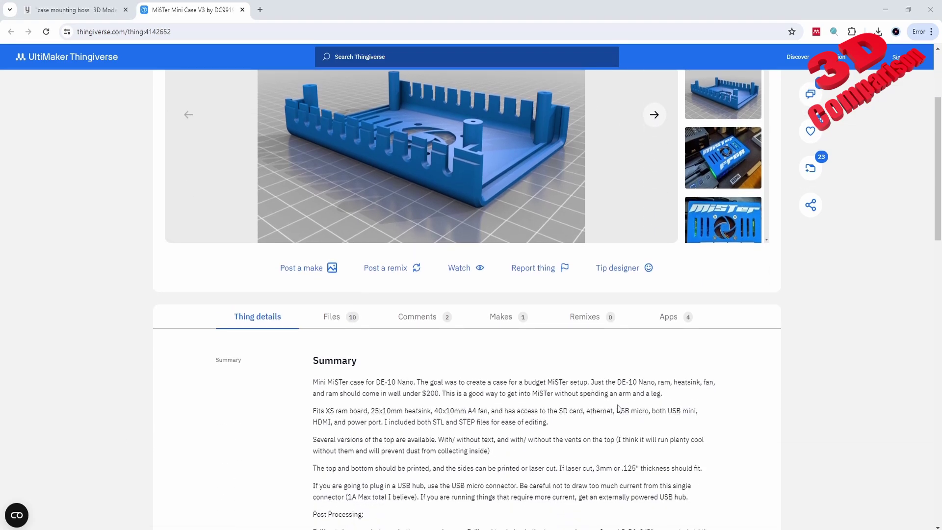
{"action": "scroll", "coordinate": [647, 386], "scroll_direction": "up", "scroll_amount": 3}
{"action": "left_click", "coordinate": [178, 31]}
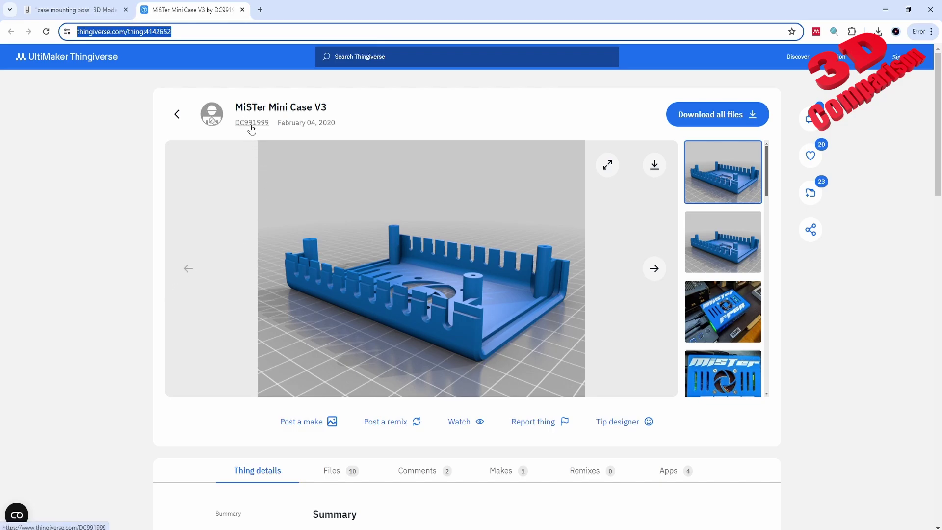
{"action": "key", "text": "alt+Tab"}
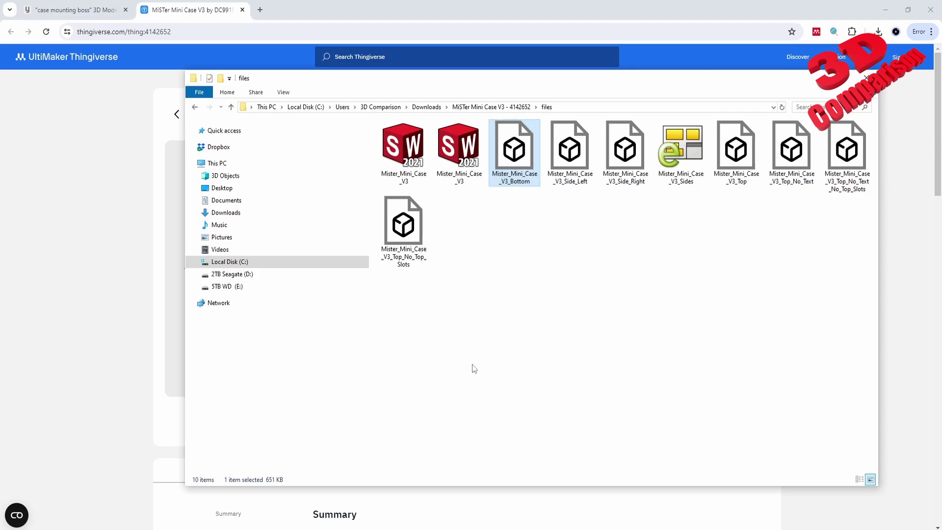
{"action": "left_click", "coordinate": [563, 269]}
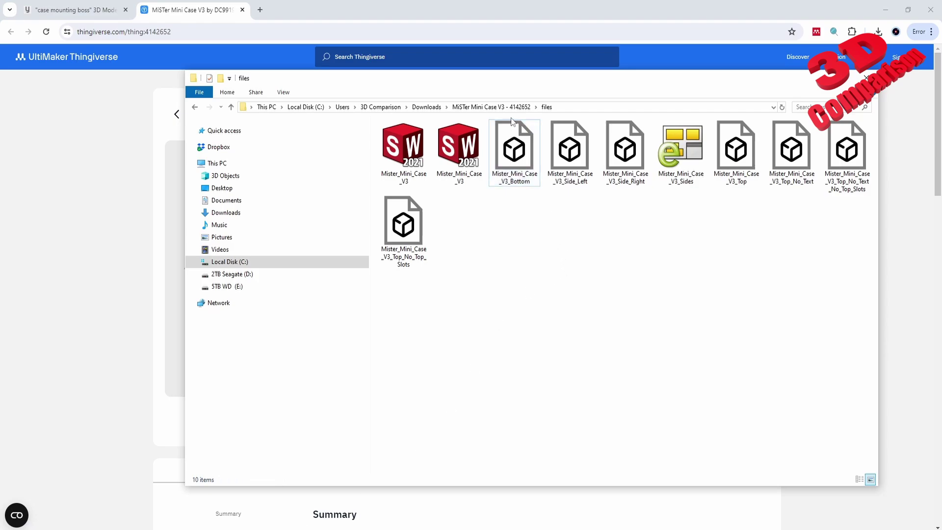
{"action": "left_click", "coordinate": [517, 151]}
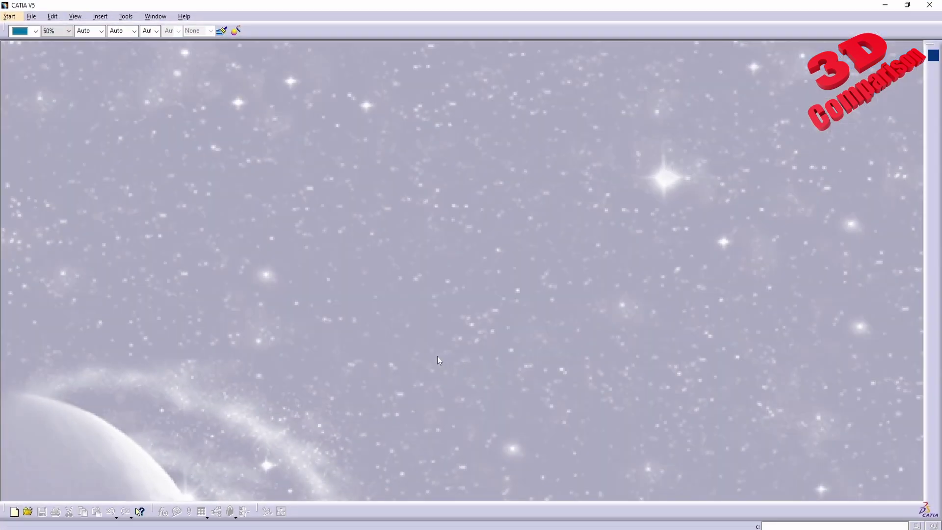
Create a new part named Part1 with hybrid design enabled in the Digitized Shape Editor workbench of CATIA V5.
{"action": "left_click", "coordinate": [10, 16]}
{"action": "mouse_move", "coordinate": [30, 53]}
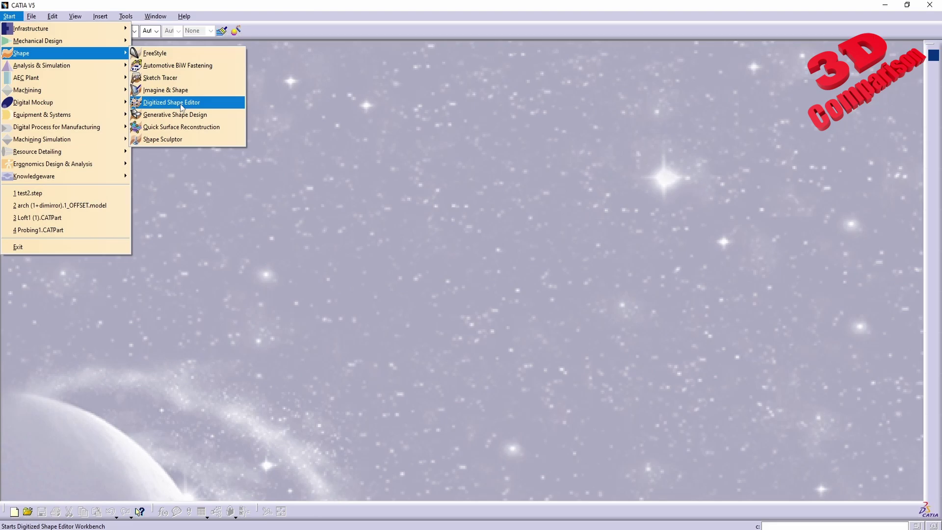
{"action": "left_click", "coordinate": [181, 104]}
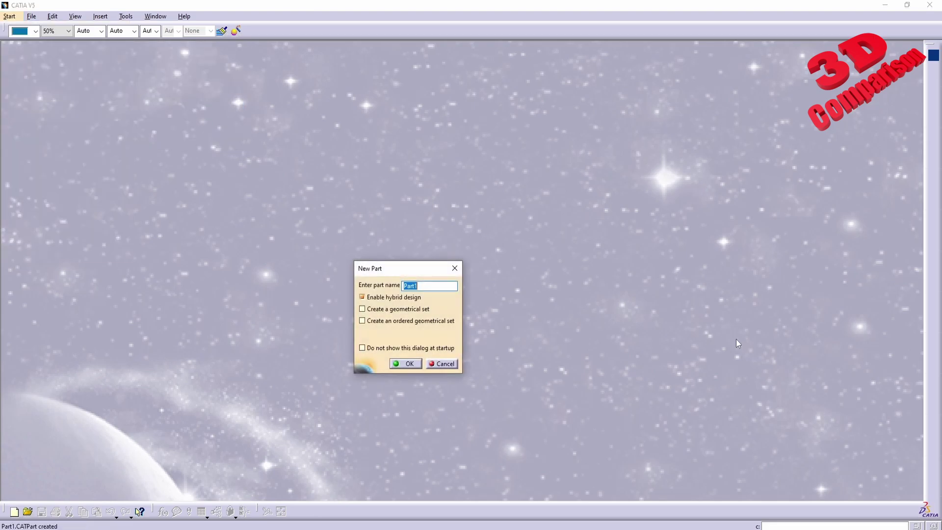
{"action": "left_click", "coordinate": [406, 364]}
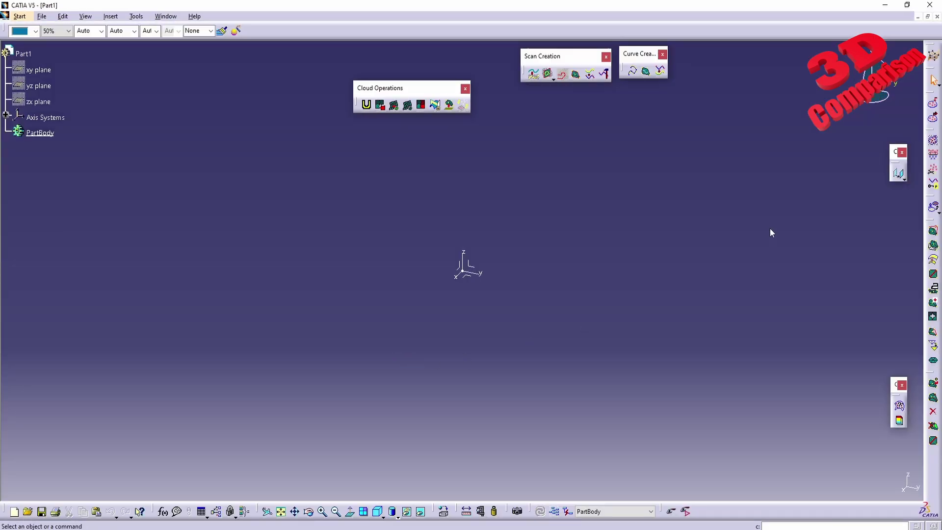
Import the Mister_Mini_Case_V3_Bottom STL mesh in millimetres with a scale factor of 1.
{"action": "left_click", "coordinate": [933, 109]}
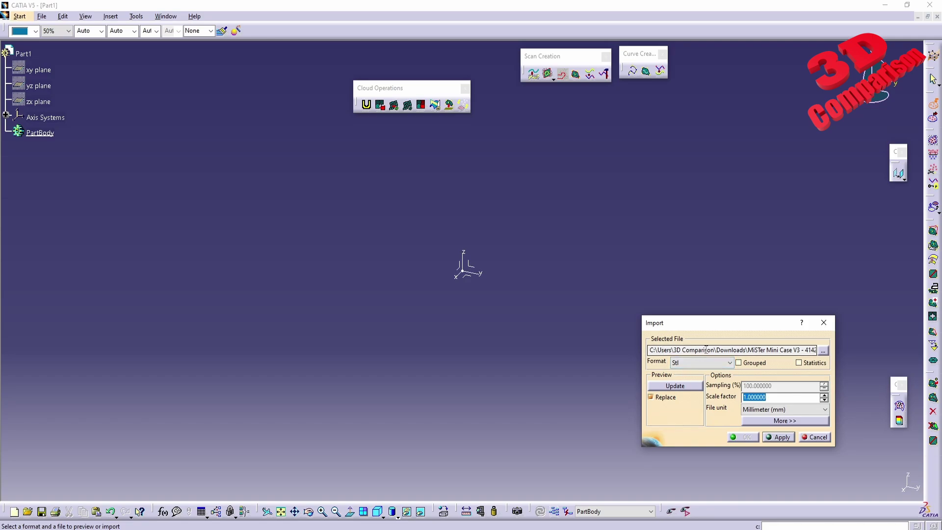
{"action": "left_click", "coordinate": [782, 438]}
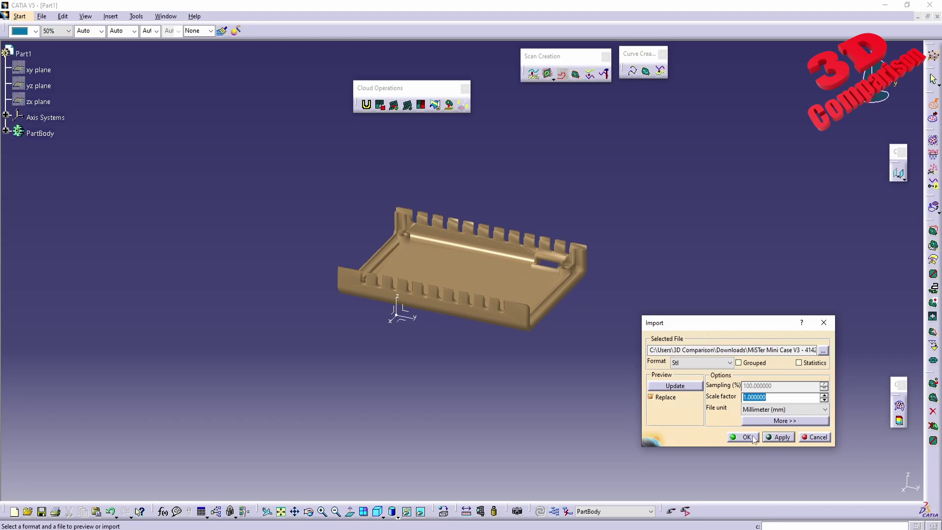
{"action": "left_click", "coordinate": [751, 437]}
Examine the case mesh from several angles, shade it with edges and look closely at a corner mounting boss.
{"action": "middle_click_drag", "start_coordinate": [628, 304], "coordinate": [513, 356]}
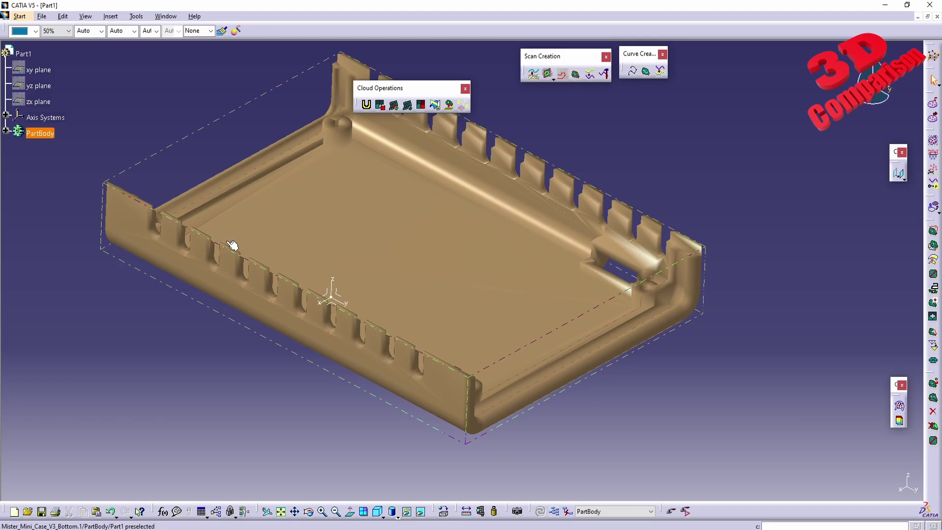
{"action": "middle_click_drag", "start_coordinate": [466, 296], "coordinate": [324, 287]}
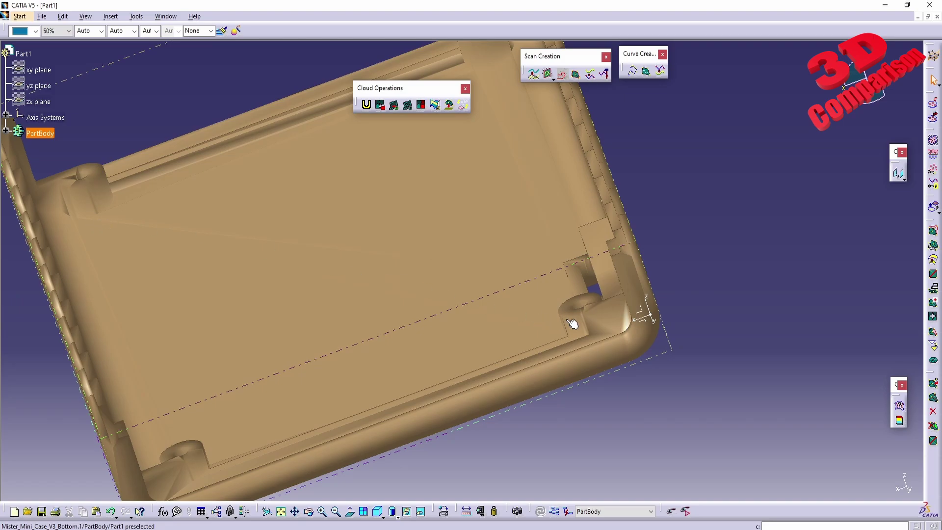
{"action": "middle_click_drag", "start_coordinate": [235, 283], "coordinate": [360, 332]}
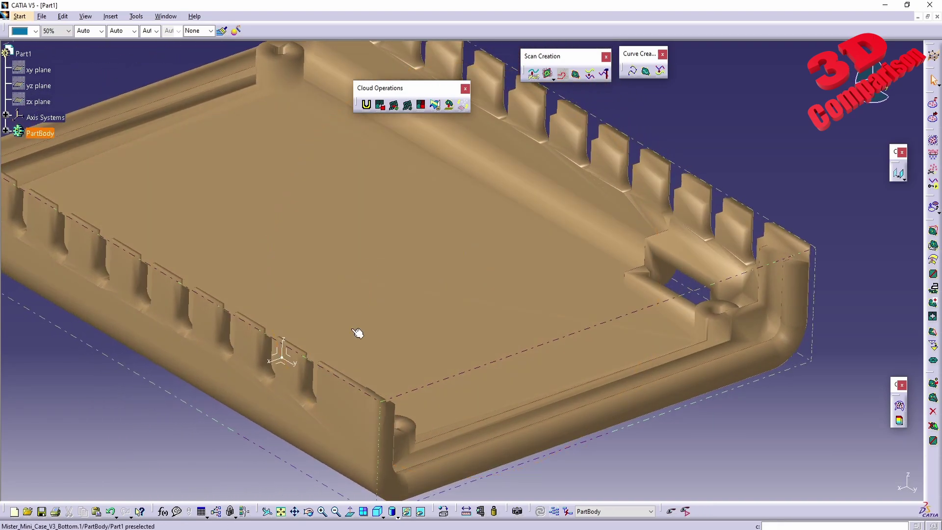
{"action": "left_click", "coordinate": [395, 517]}
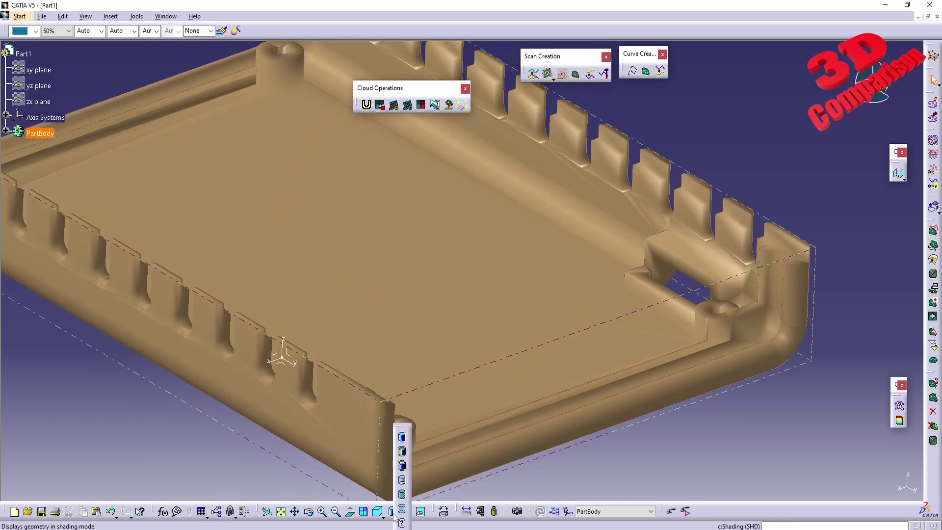
{"action": "left_click", "coordinate": [402, 453]}
{"action": "mouse_move", "coordinate": [362, 357]}
{"action": "middle_mouse_down"}
{"action": "mouse_move", "coordinate": [351, 319]}
{"action": "mouse_move", "coordinate": [330, 387]}
{"action": "mouse_move", "coordinate": [353, 370]}
{"action": "mouse_move", "coordinate": [232, 284]}
{"action": "mouse_move", "coordinate": [381, 334]}
{"action": "mouse_move", "coordinate": [467, 321]}
{"action": "mouse_move", "coordinate": [533, 289]}
{"action": "mouse_move", "coordinate": [511, 335]}
{"action": "mouse_move", "coordinate": [513, 290]}
{"action": "middle_mouse_up"}
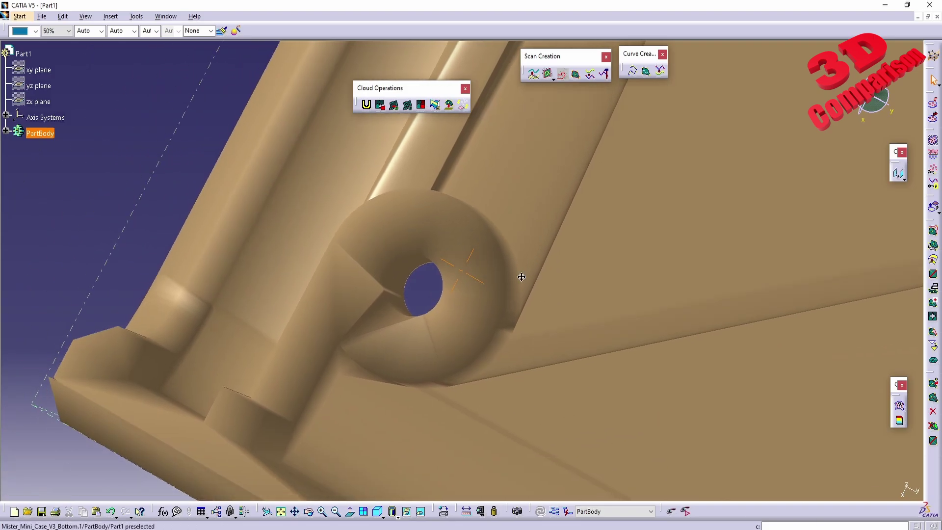
Examine the mesh triangles around the mounting boss in wireframe mode and return the case to a shaded display.
{"action": "left_click", "coordinate": [396, 517]}
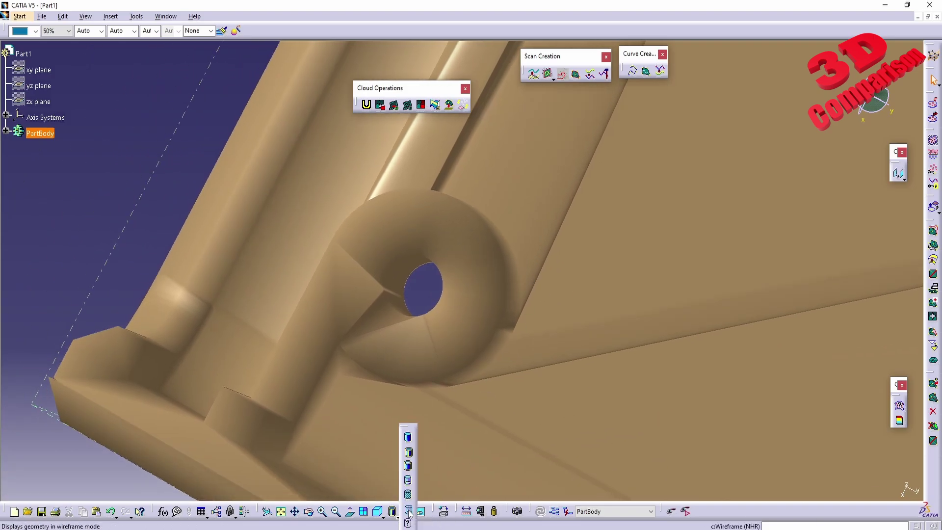
{"action": "left_click", "coordinate": [409, 512]}
{"action": "middle_click_drag", "start_coordinate": [437, 344], "coordinate": [336, 180]}
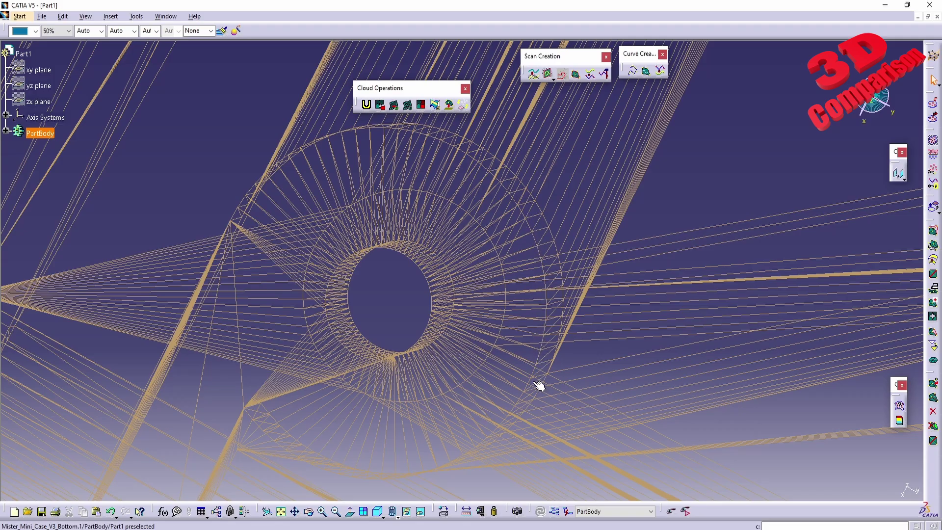
{"action": "middle_click_drag", "start_coordinate": [332, 190], "coordinate": [383, 265]}
{"action": "left_click", "coordinate": [398, 517]}
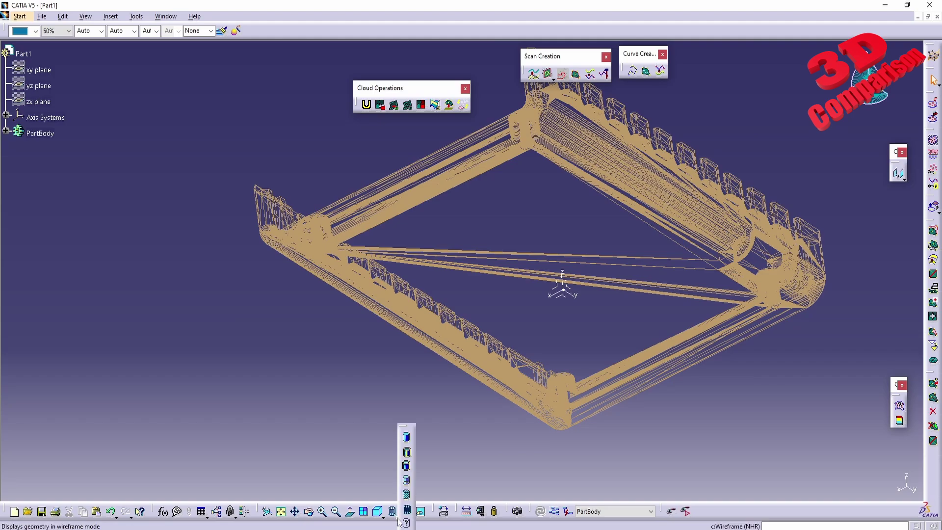
{"action": "left_click", "coordinate": [406, 438]}
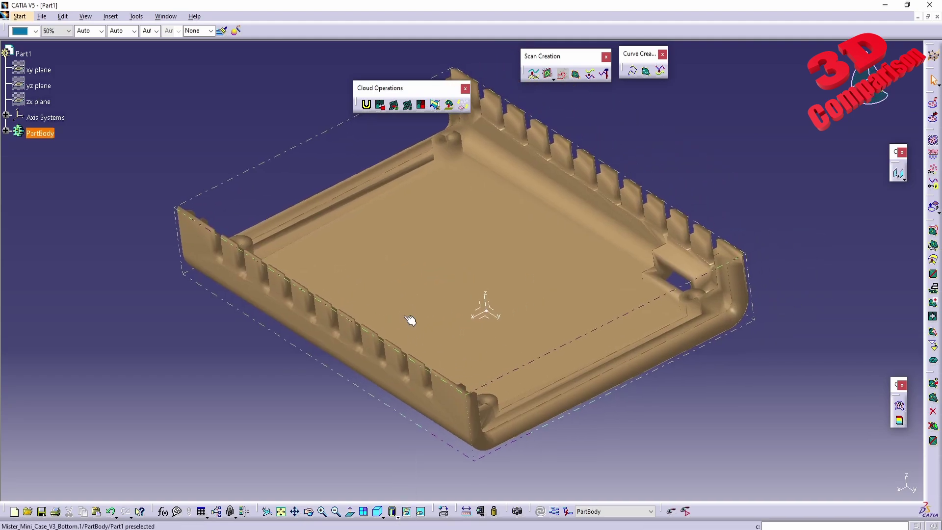
Switch the part to the Quick Surface Reconstruction workbench.
{"action": "left_click", "coordinate": [20, 16]}
{"action": "mouse_move", "coordinate": [38, 54]}
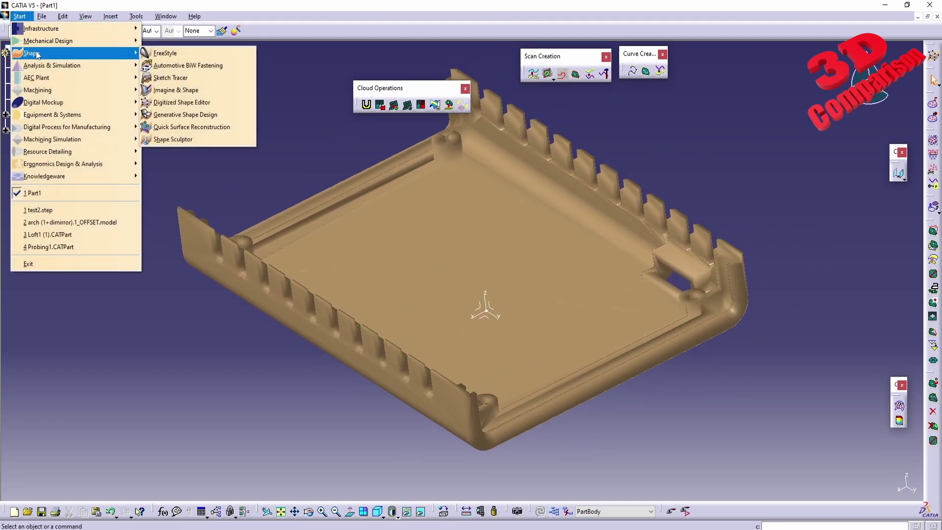
{"action": "left_click", "coordinate": [205, 128]}
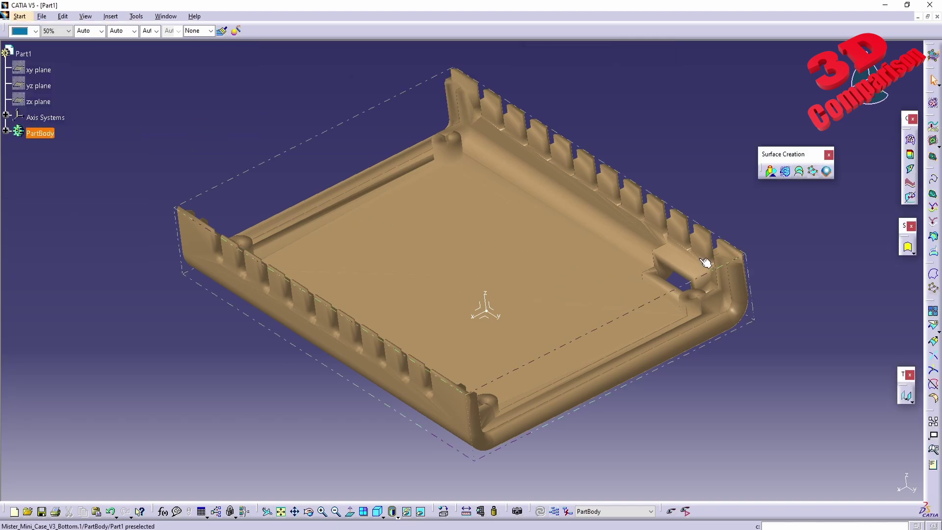
Generate an automatic surface from the case mesh with 0.1 mm mean surface deviation, surface detail 8123 and target ratio 90.
{"action": "mouse_move", "coordinate": [568, 258]}
{"action": "middle_mouse_down"}
{"action": "mouse_move", "coordinate": [505, 288]}
{"action": "mouse_move", "coordinate": [562, 258]}
{"action": "middle_mouse_up"}
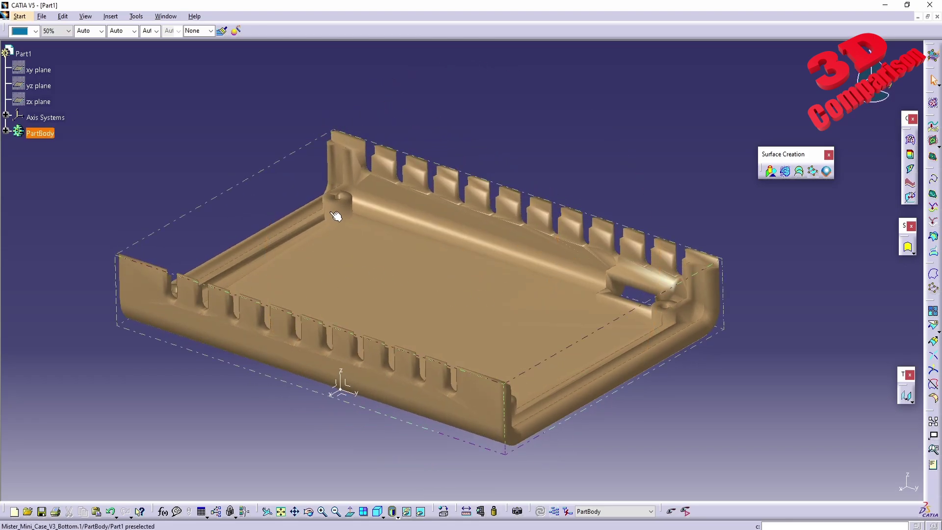
{"action": "left_click", "coordinate": [827, 172]}
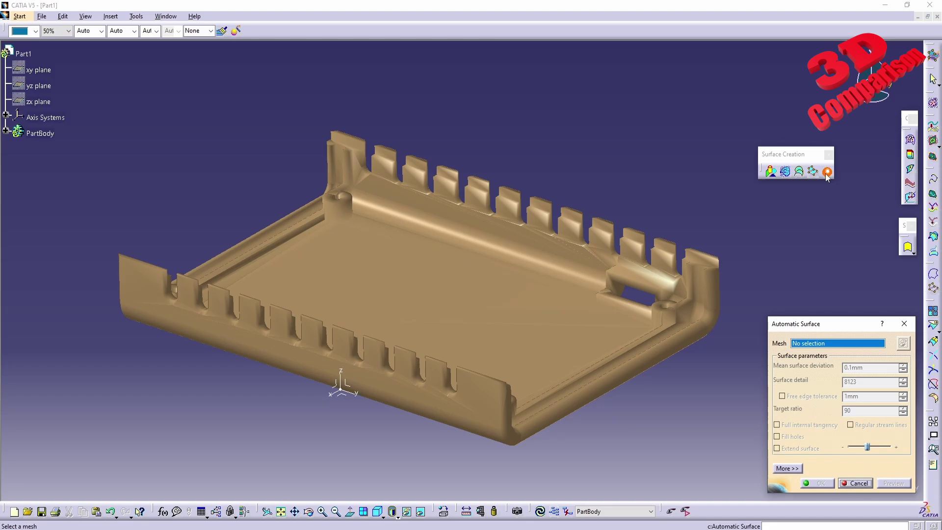
{"action": "left_click", "coordinate": [619, 310]}
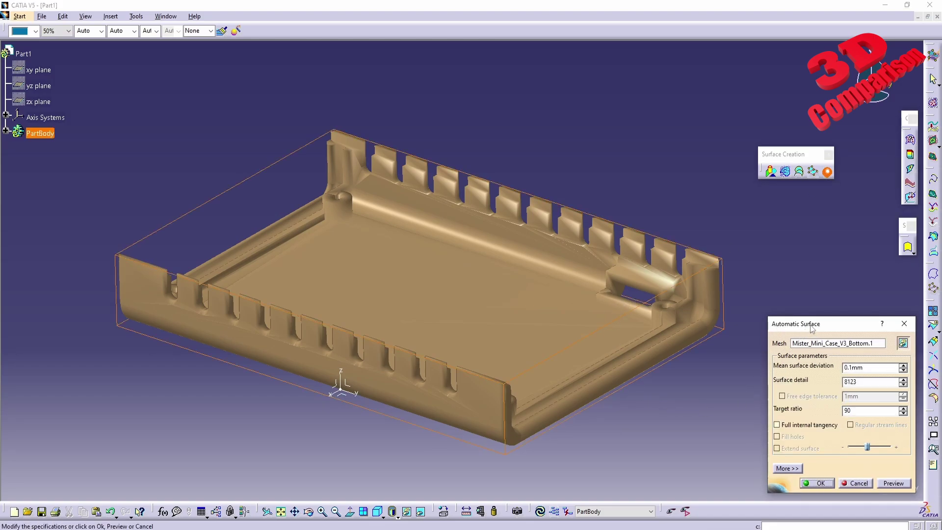
{"action": "left_click_drag", "start_coordinate": [809, 325], "coordinate": [789, 298]}
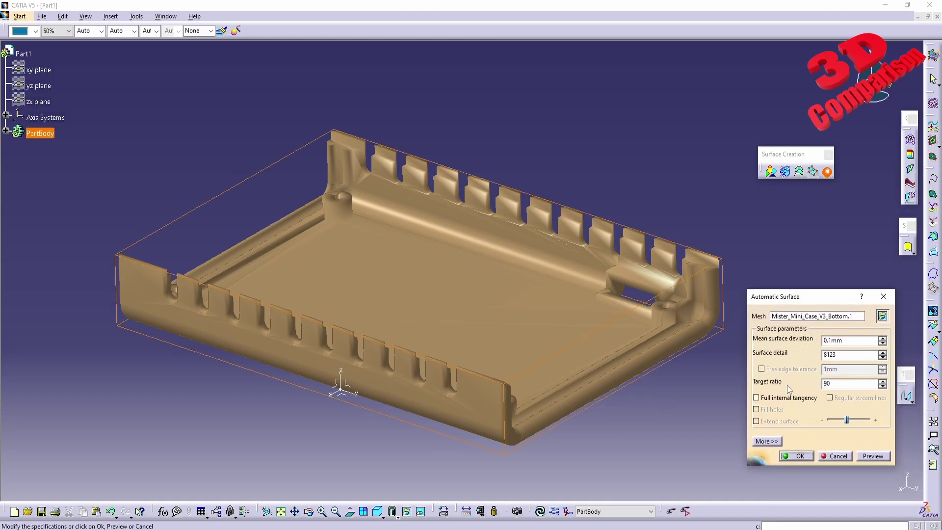
{"action": "left_click", "coordinate": [882, 456]}
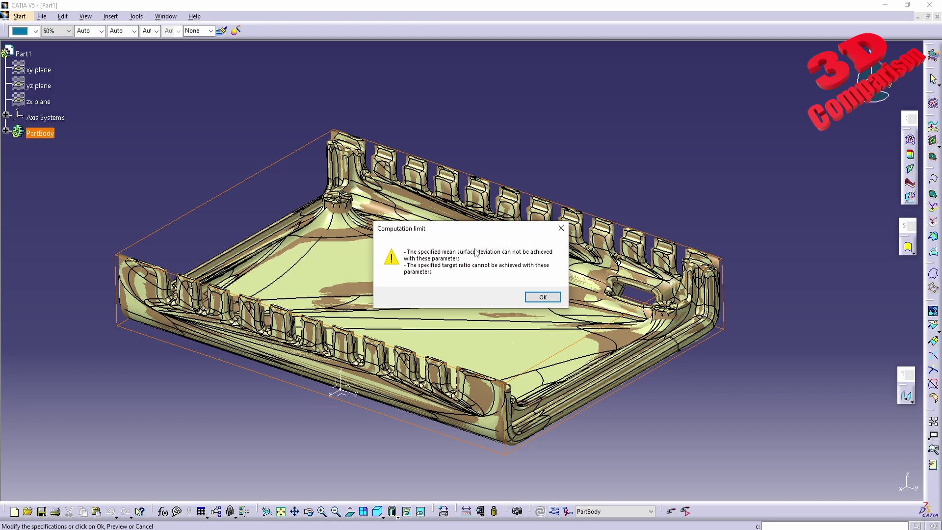
{"action": "left_click_drag", "start_coordinate": [477, 229], "coordinate": [255, 371]}
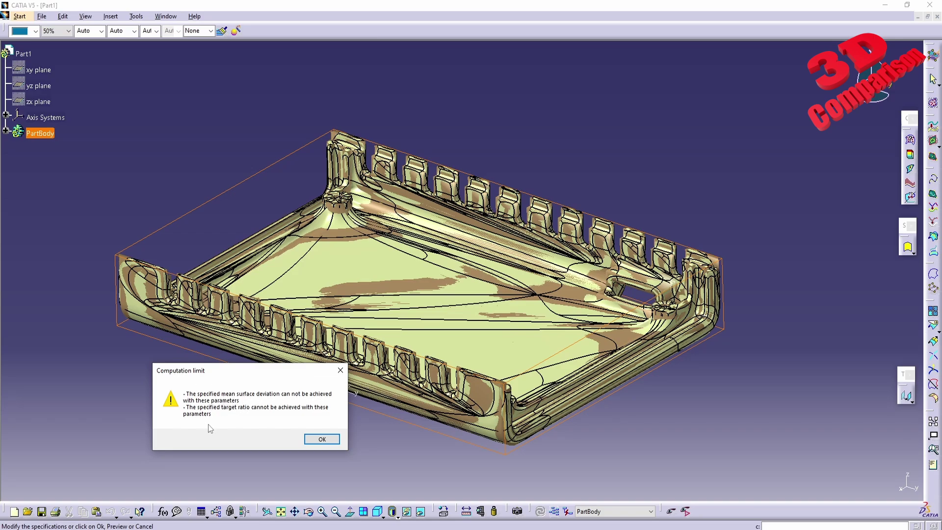
{"action": "left_click", "coordinate": [330, 443]}
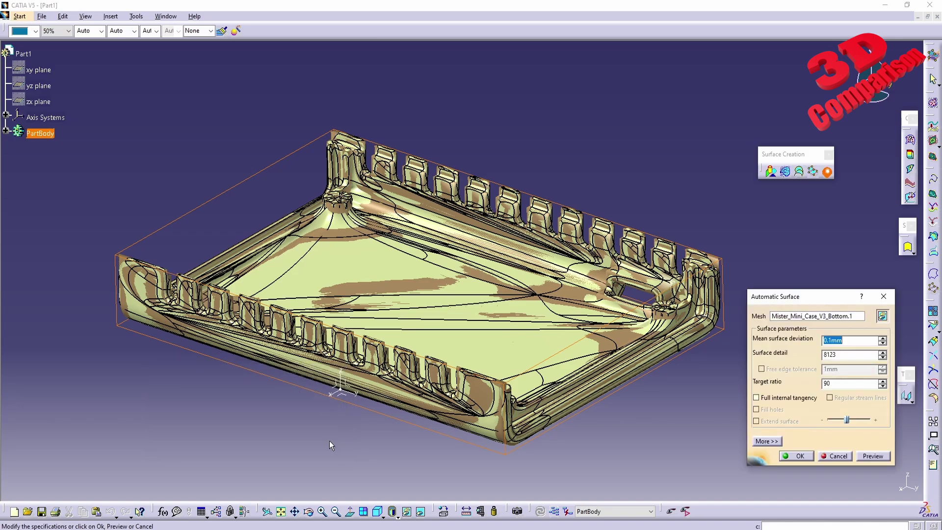
{"action": "left_click", "coordinate": [786, 458]}
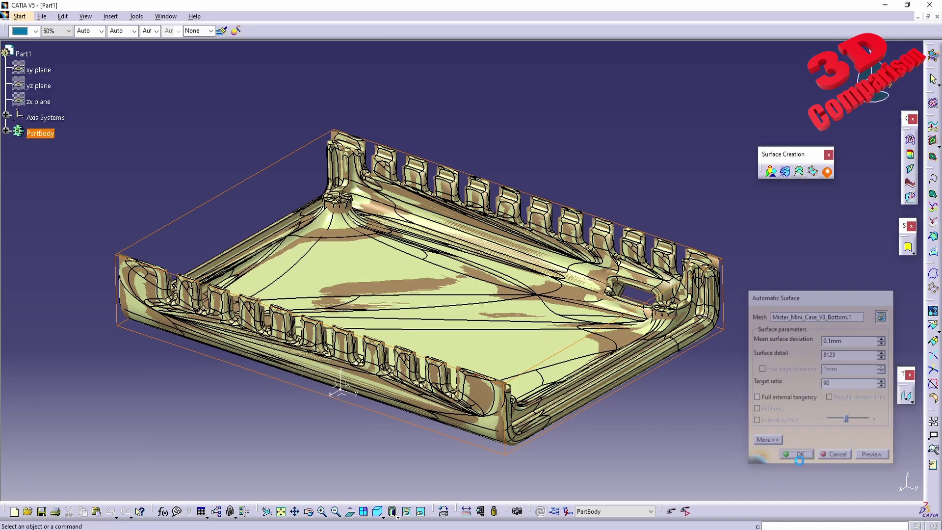
Hide the imported case mesh and examine the automatic surface on its own, including the corner boss and the rectangular cutout.
{"action": "left_click", "coordinate": [5, 131]}
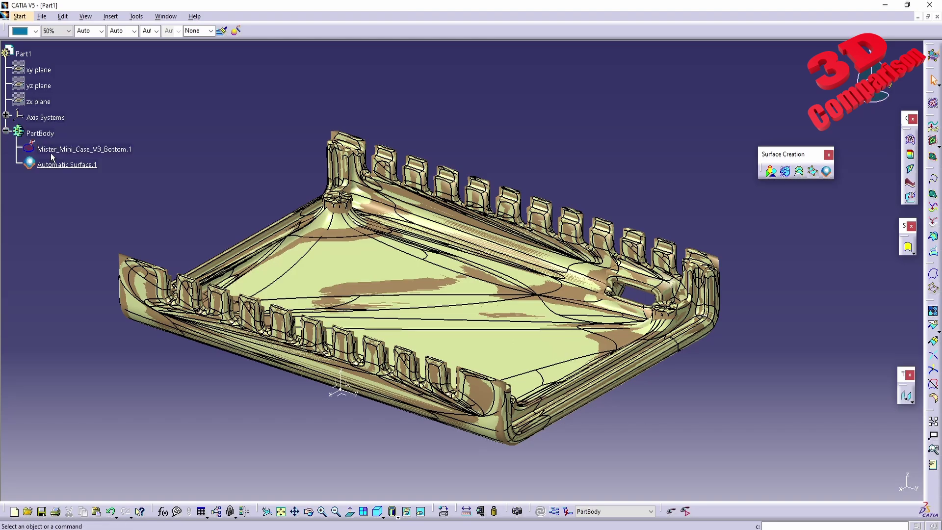
{"action": "right_click", "coordinate": [57, 149]}
{"action": "left_click", "coordinate": [79, 181]}
{"action": "middle_click_drag", "start_coordinate": [498, 273], "coordinate": [443, 317]}
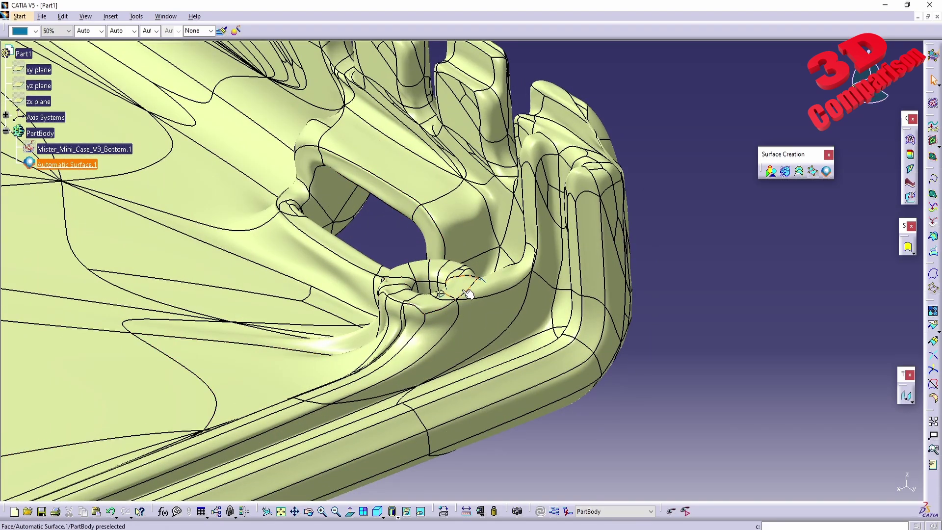
{"action": "middle_click_drag", "start_coordinate": [468, 293], "coordinate": [122, 196]}
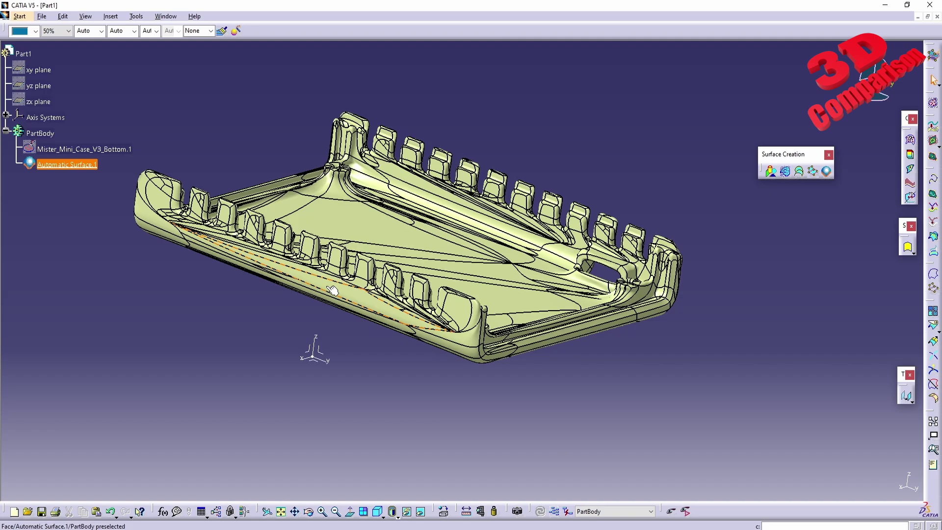
Show the imported mesh again to compare it with the automatic surface, and minimize the Part1 window.
{"action": "right_click", "coordinate": [103, 152]}
{"action": "left_click", "coordinate": [67, 164]}
{"action": "middle_click_drag", "start_coordinate": [417, 275], "coordinate": [459, 268]}
{"action": "left_click", "coordinate": [116, 150]}
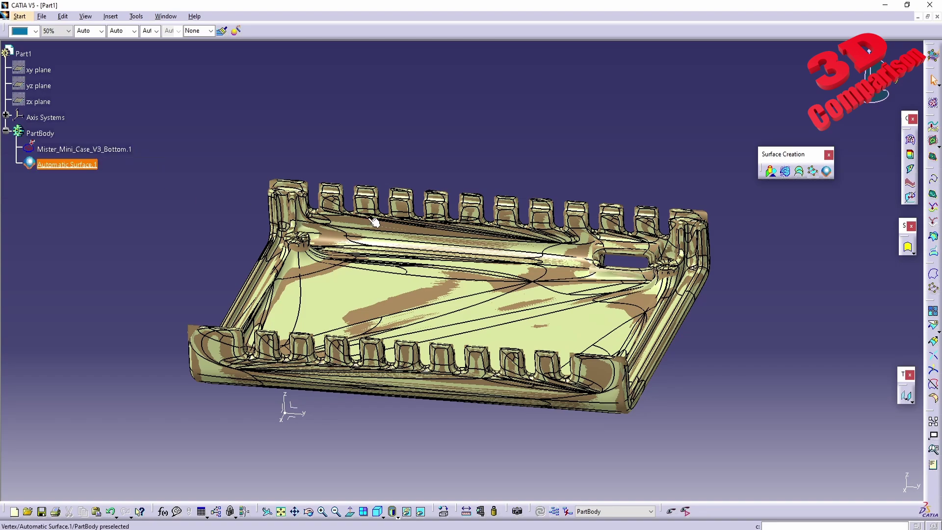
{"action": "middle_click_drag", "start_coordinate": [618, 271], "coordinate": [574, 307]}
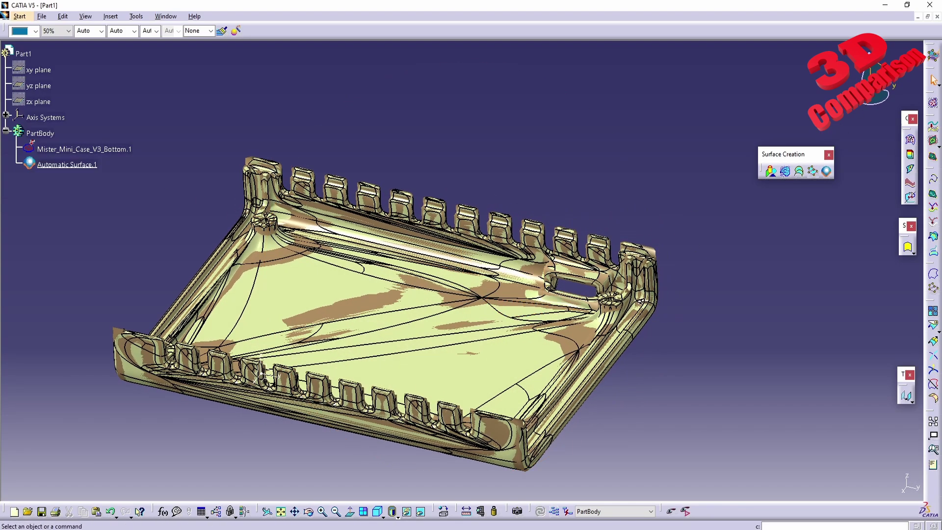
{"action": "left_click", "coordinate": [918, 17]}
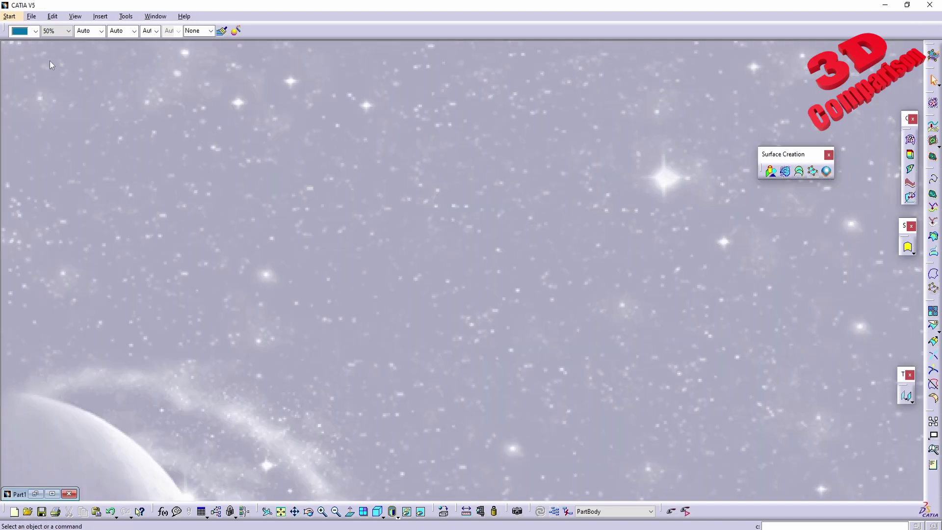
Create a new document of type Product.
{"action": "left_click", "coordinate": [31, 17]}
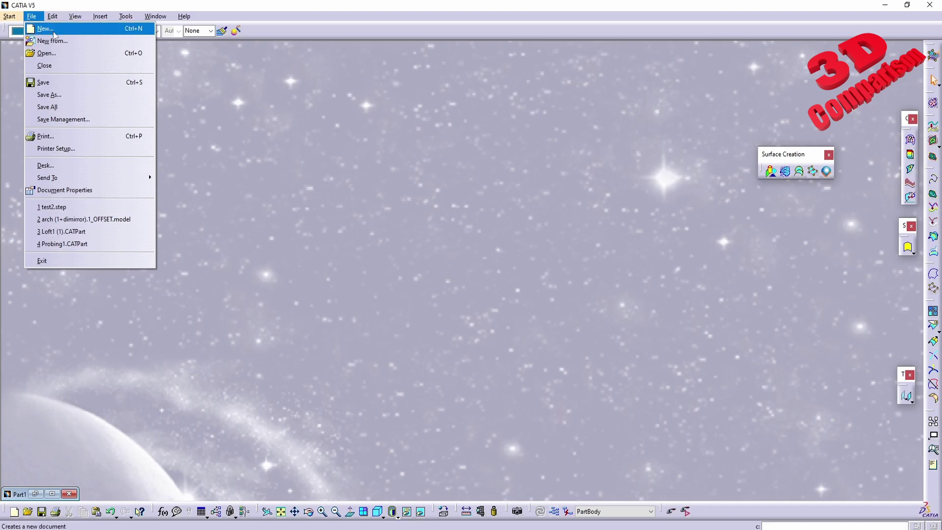
{"action": "left_click", "coordinate": [45, 29]}
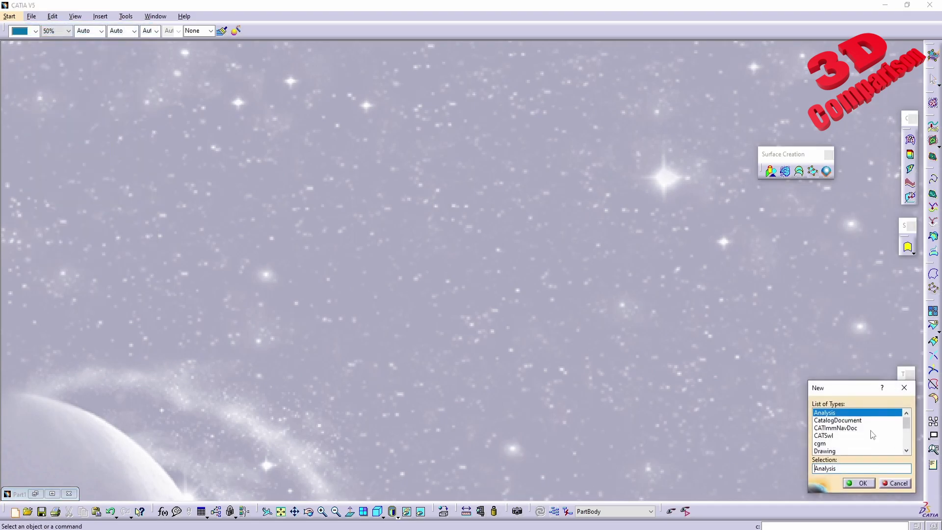
{"action": "left_click", "coordinate": [853, 421]}
{"action": "scroll", "coordinate": [853, 422], "scroll_direction": "down", "scroll_amount": 1}
{"action": "key", "text": "p"}
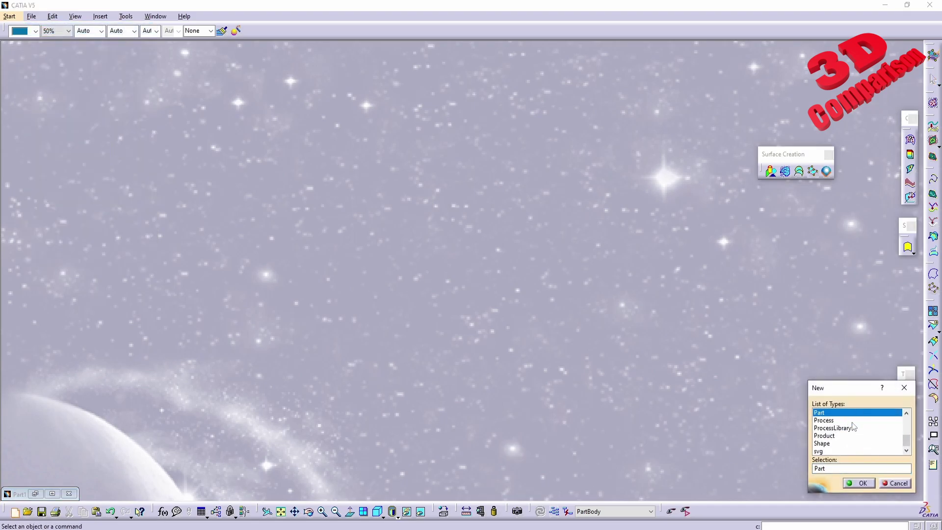
{"action": "left_click", "coordinate": [838, 437]}
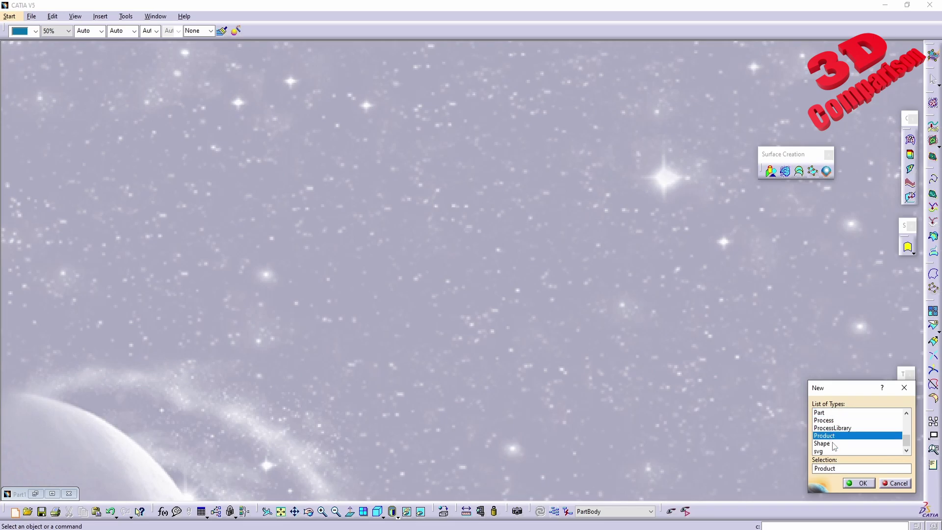
{"action": "left_click", "coordinate": [859, 484]}
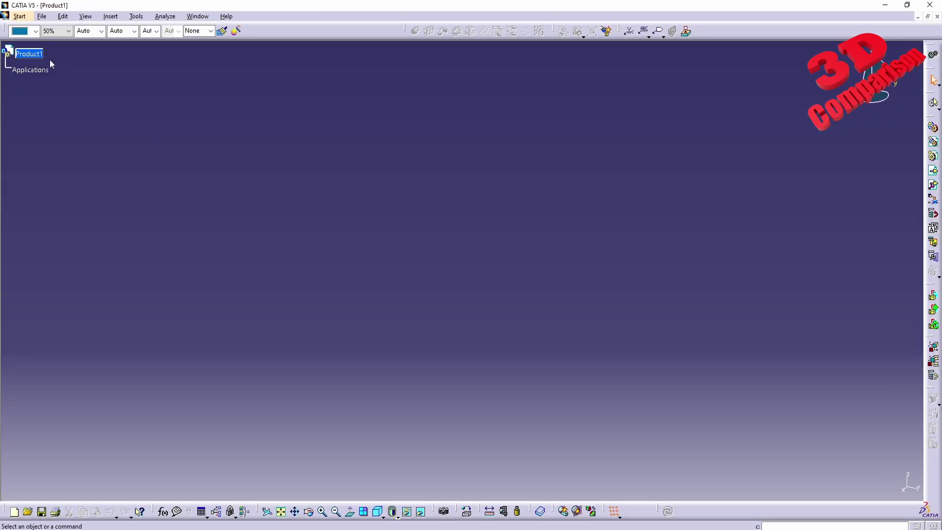
Insert the Mister_Mini_Case_V3_Bottom STL file into Product1 as an existing component, checking its file type in the file properties first.
{"action": "left_click", "coordinate": [34, 54]}
{"action": "right_click", "coordinate": [34, 56]}
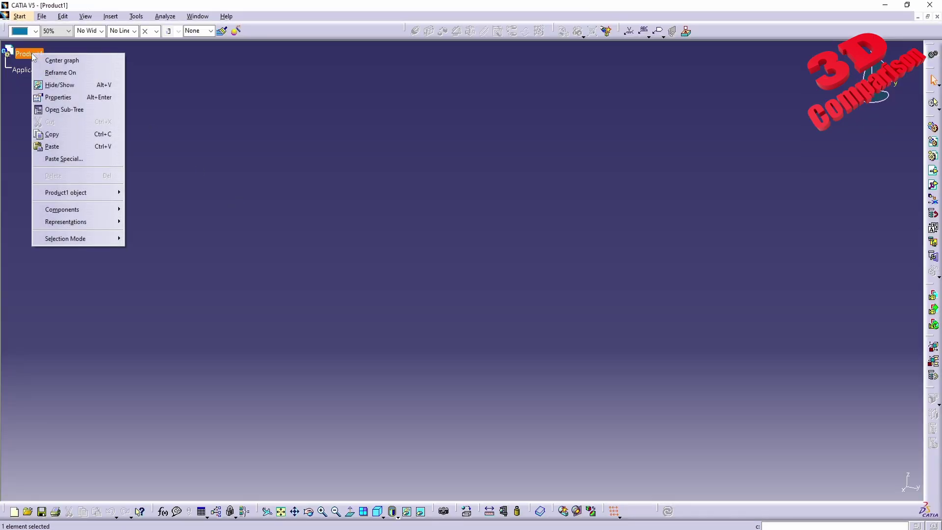
{"action": "mouse_move", "coordinate": [106, 196]}
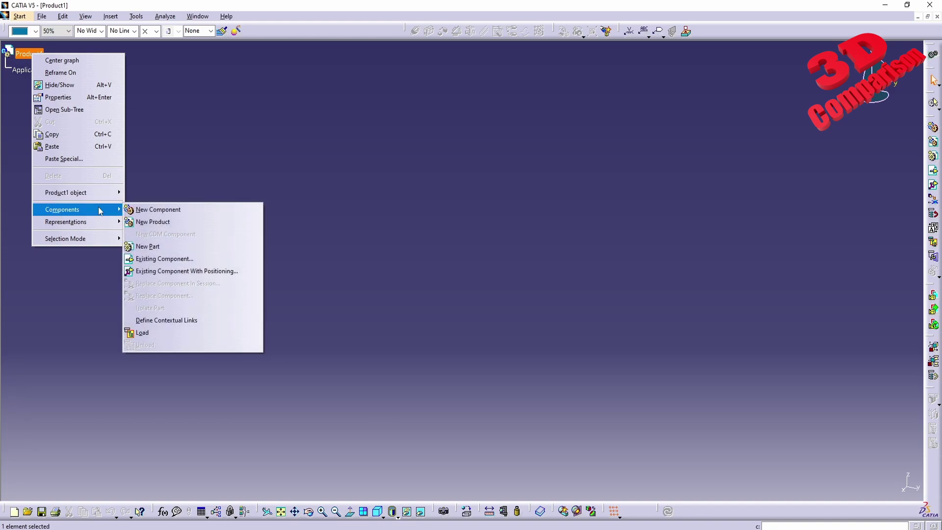
{"action": "left_click", "coordinate": [183, 261]}
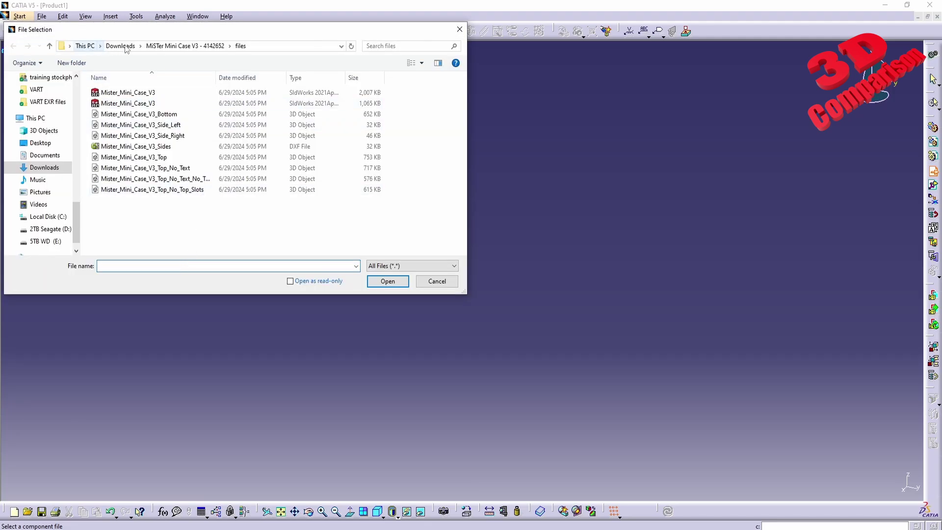
{"action": "left_click", "coordinate": [173, 117]}
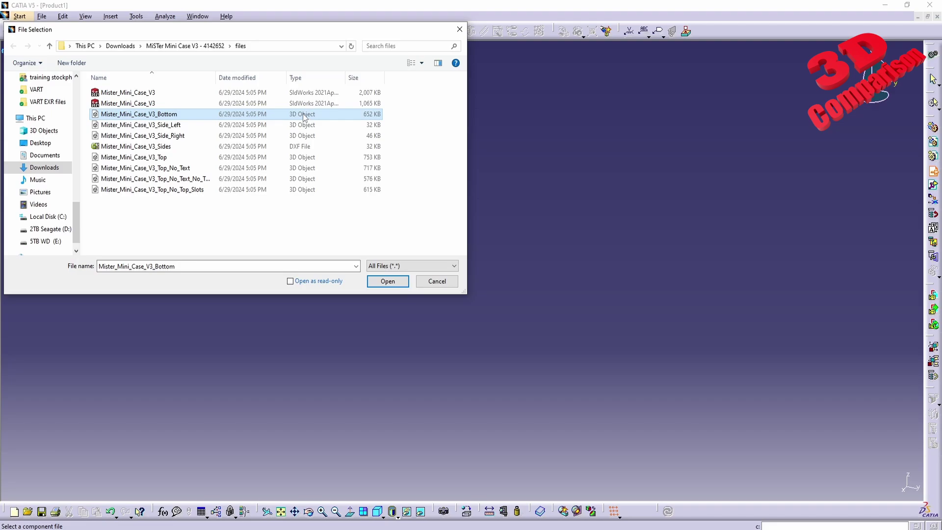
{"action": "double_click", "coordinate": [172, 113]}
{"action": "right_click", "coordinate": [172, 113]}
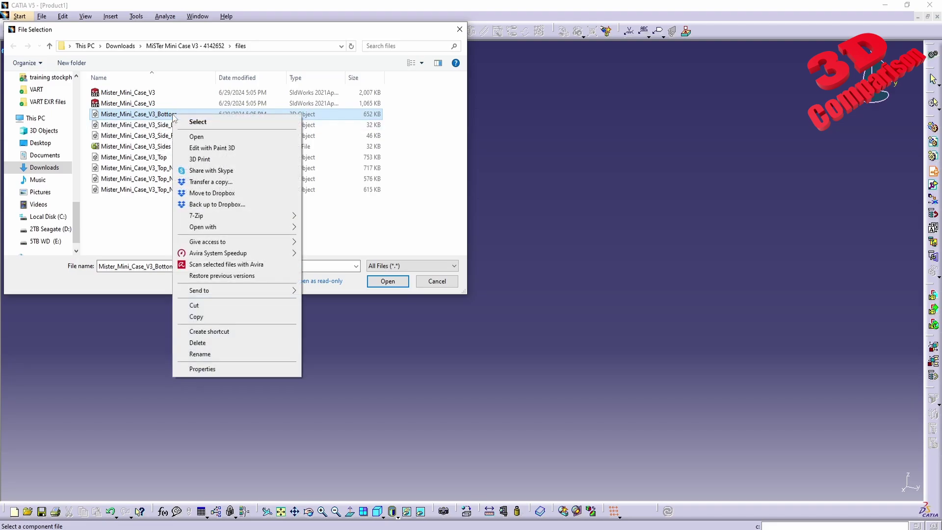
{"action": "left_click", "coordinate": [224, 374]}
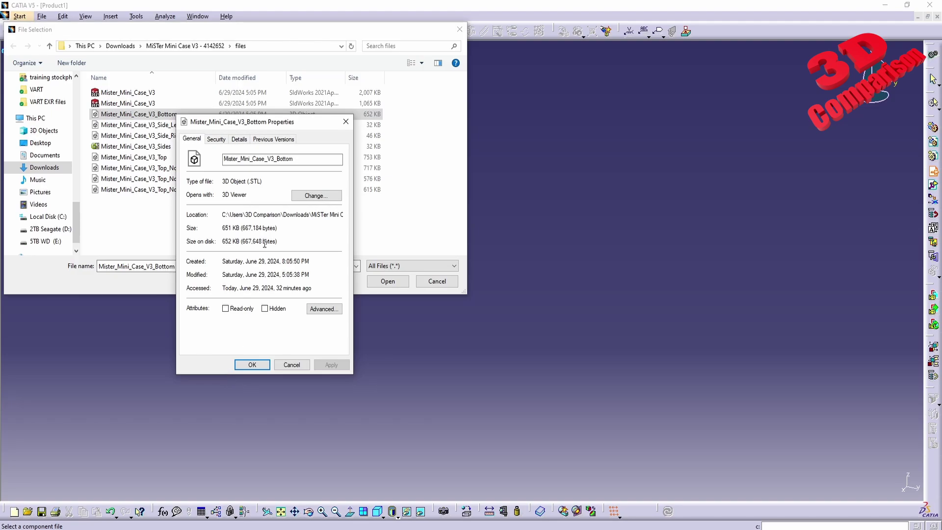
{"action": "left_click_drag", "start_coordinate": [248, 181], "coordinate": [274, 184]}
{"action": "left_click", "coordinate": [293, 365]}
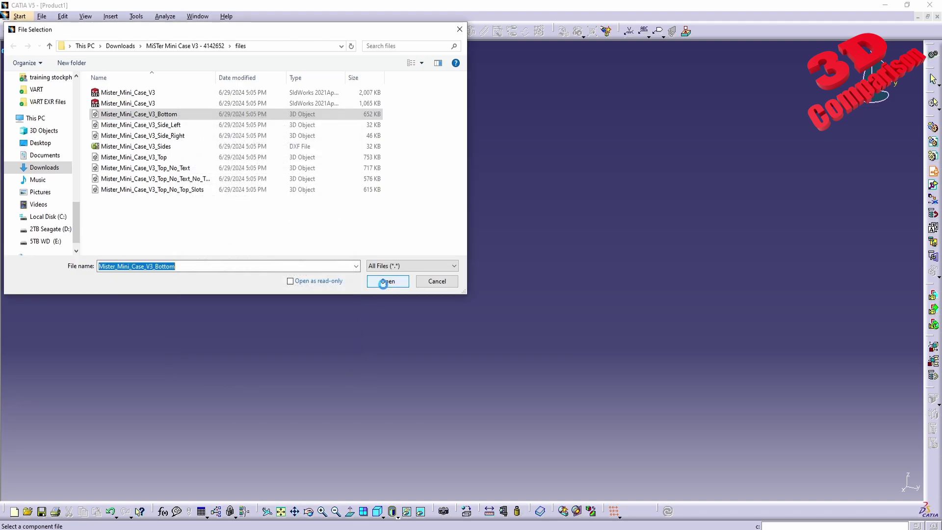
{"action": "left_click", "coordinate": [385, 285]}
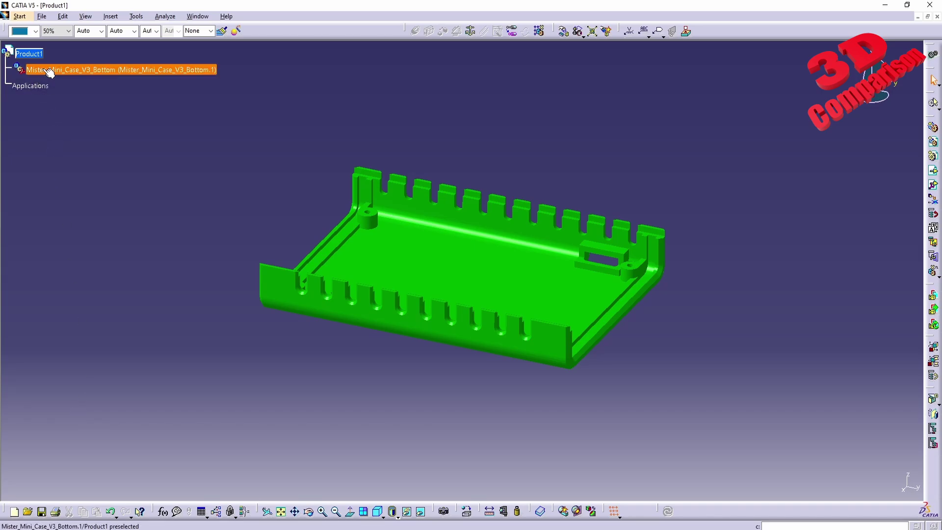
Inspect the triangles of the inserted case mesh around the corner boss, and switch the product to the DMU Optimizer workbench.
{"action": "left_click", "coordinate": [28, 70]}
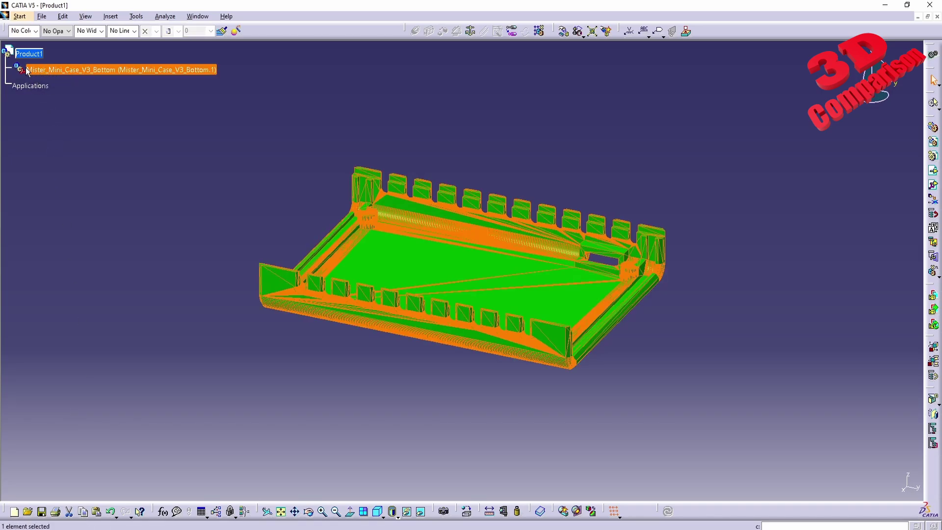
{"action": "middle_click_drag", "start_coordinate": [95, 122], "coordinate": [252, 176]}
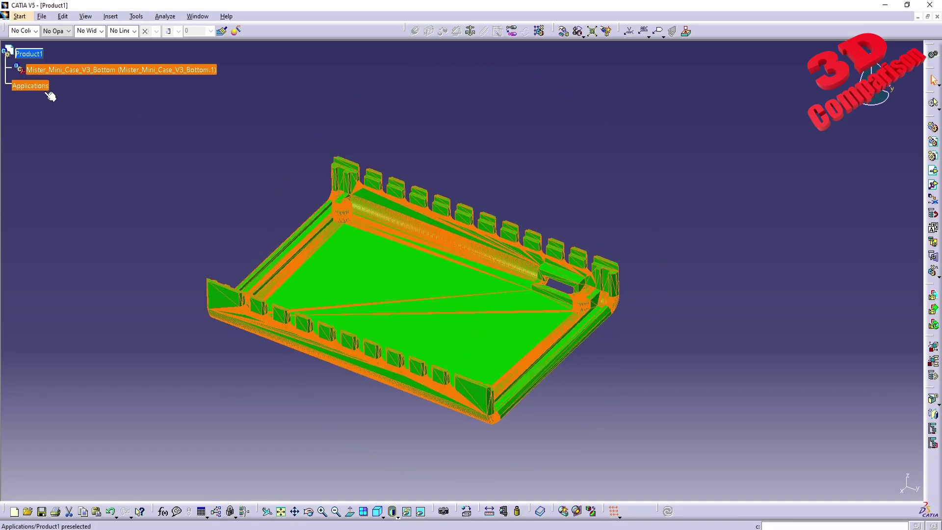
{"action": "left_click", "coordinate": [644, 370]}
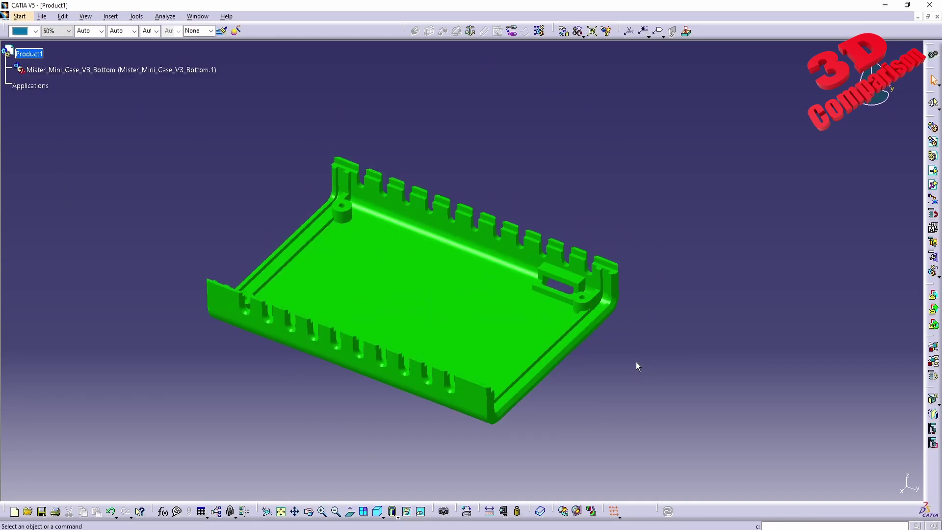
{"action": "mouse_move", "coordinate": [646, 374]}
{"action": "middle_mouse_down"}
{"action": "mouse_move", "coordinate": [551, 341]}
{"action": "mouse_move", "coordinate": [567, 256]}
{"action": "mouse_move", "coordinate": [442, 396]}
{"action": "mouse_move", "coordinate": [422, 343]}
{"action": "mouse_move", "coordinate": [599, 294]}
{"action": "middle_mouse_up"}
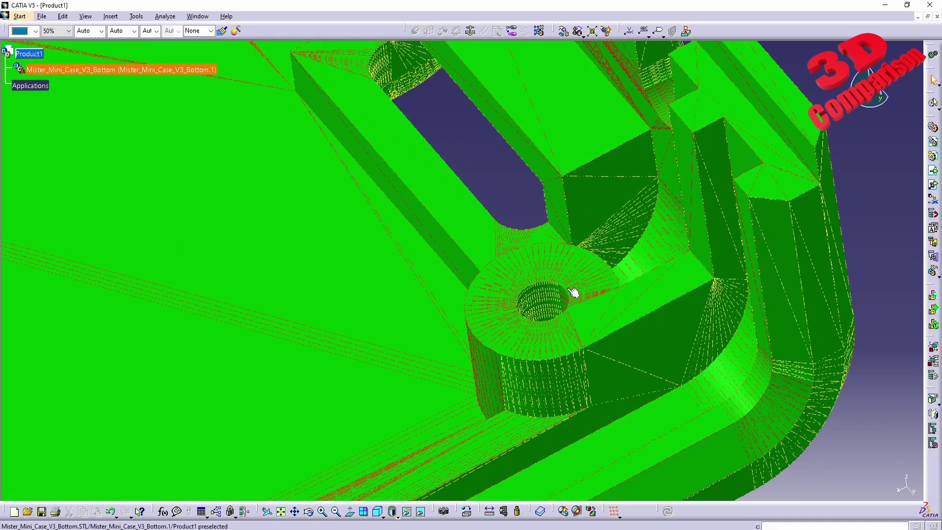
{"action": "left_click", "coordinate": [20, 16]}
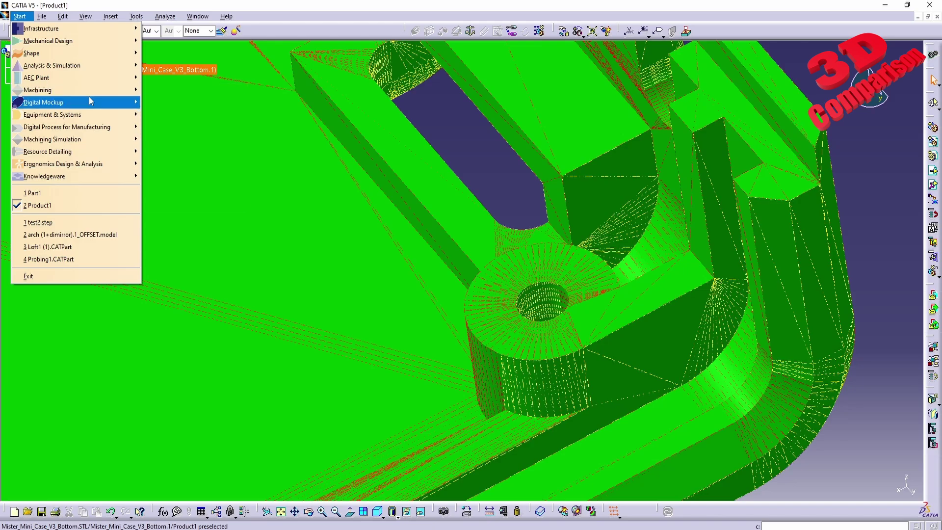
{"action": "mouse_move", "coordinate": [91, 100]}
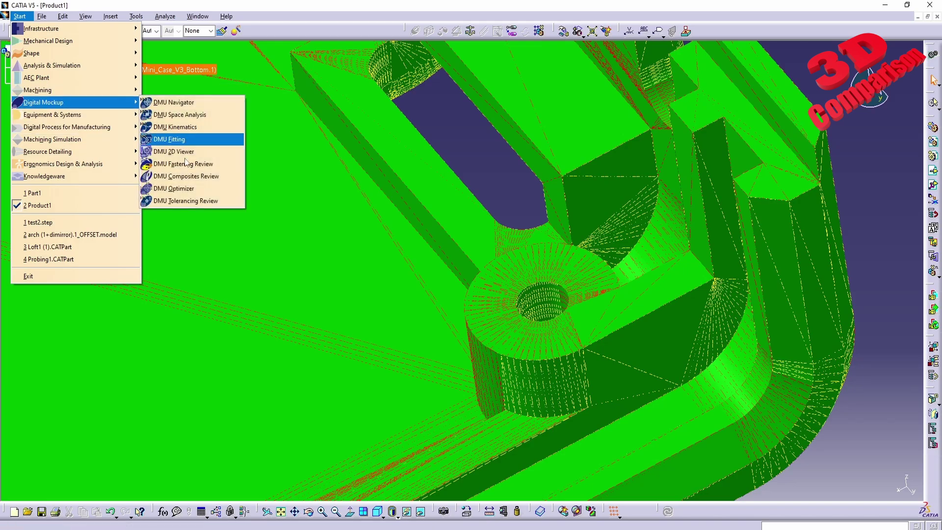
{"action": "left_click", "coordinate": [192, 189]}
{"action": "middle_click_drag", "start_coordinate": [553, 305], "coordinate": [477, 295], "text": "ctrl"}
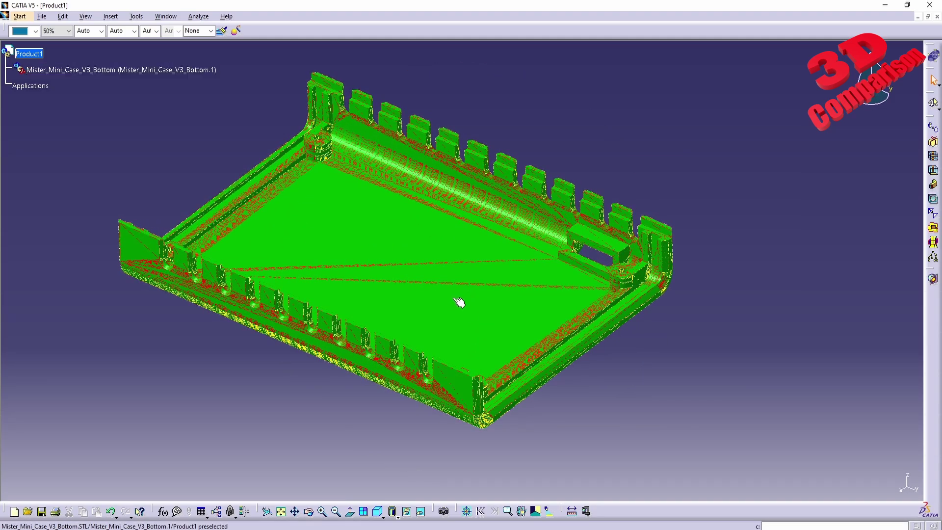
Set up an Offset of the Mister_Mini_Case_V3_Bottom component along normals with 0 mm offset, and preview it.
{"action": "left_click", "coordinate": [934, 172]}
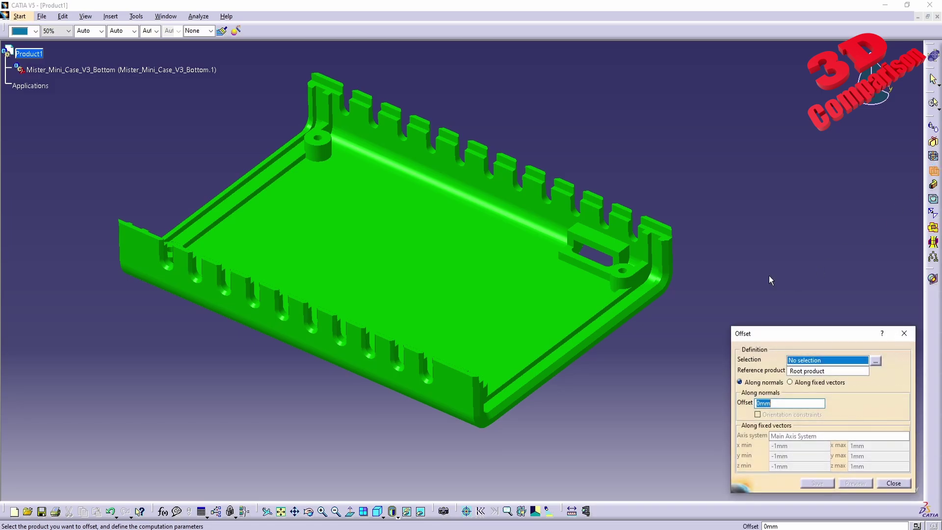
{"action": "left_click", "coordinate": [162, 70]}
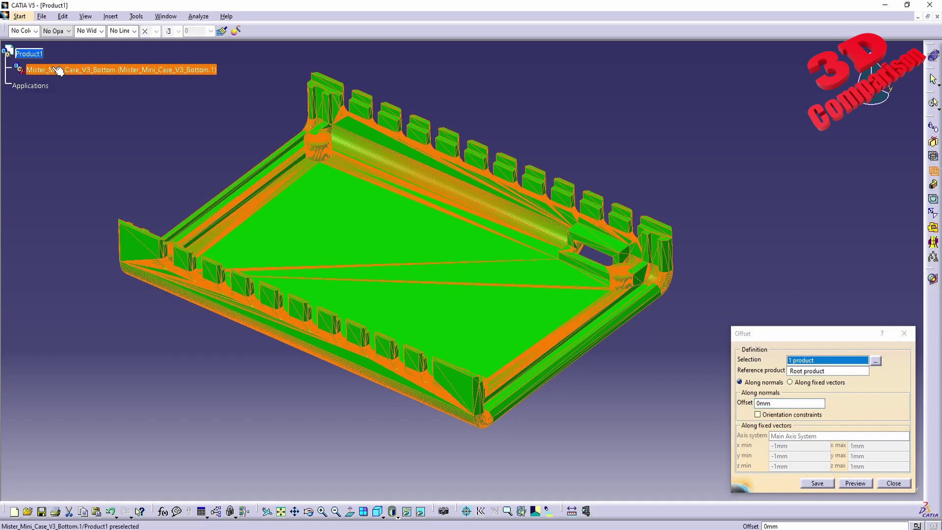
{"action": "left_click", "coordinate": [767, 403]}
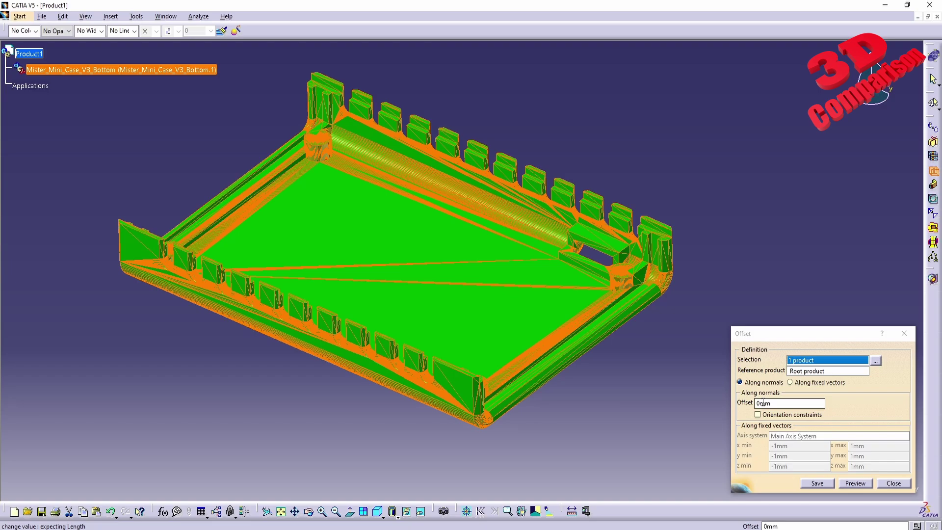
{"action": "left_click", "coordinate": [850, 482]}
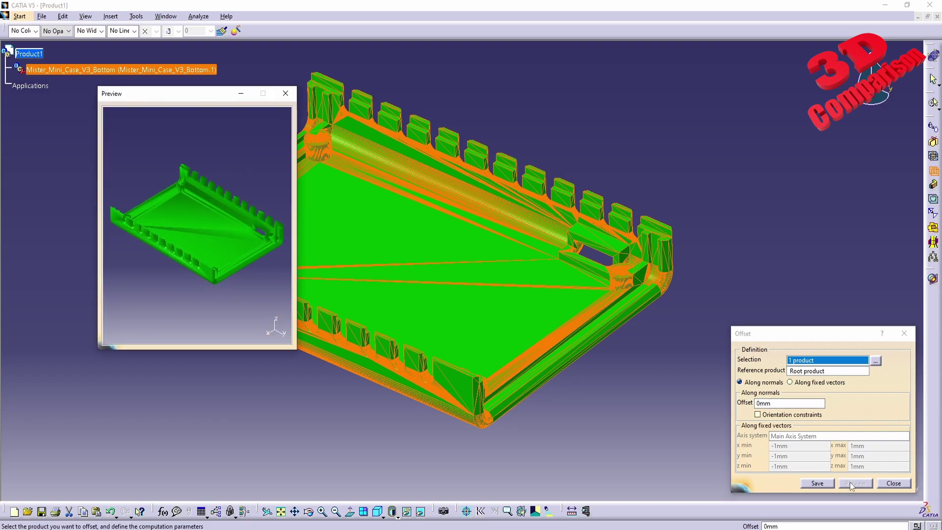
Save the offset result as Mister_Mini_Case_V3_Bottom.1_OFFSET in model format and close the Offset command.
{"action": "left_click", "coordinate": [817, 482]}
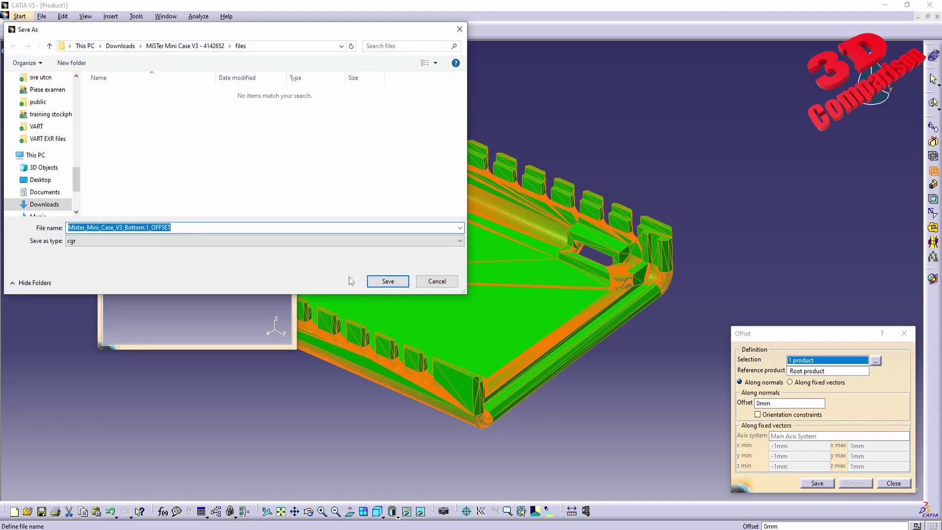
{"action": "left_click", "coordinate": [105, 242]}
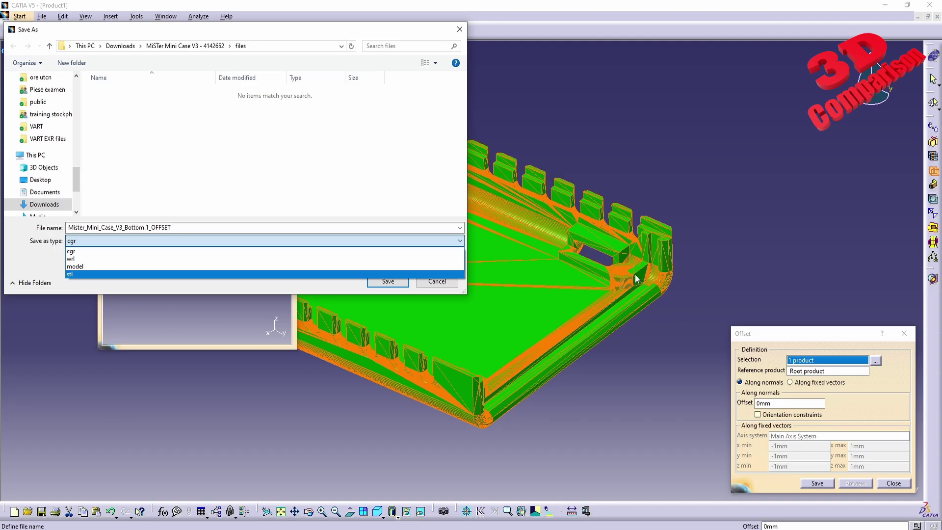
{"action": "left_click", "coordinate": [134, 267]}
{"action": "left_click", "coordinate": [388, 281]}
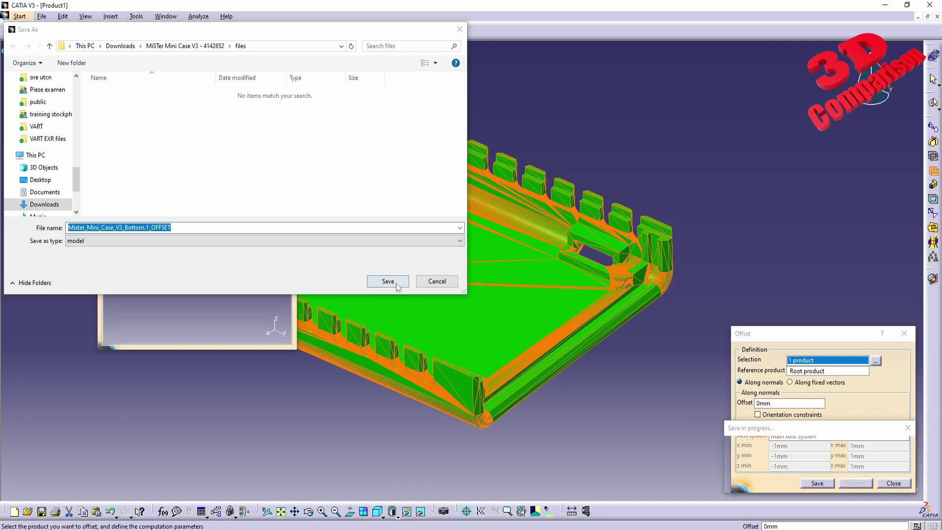
{"action": "left_click", "coordinate": [893, 483]}
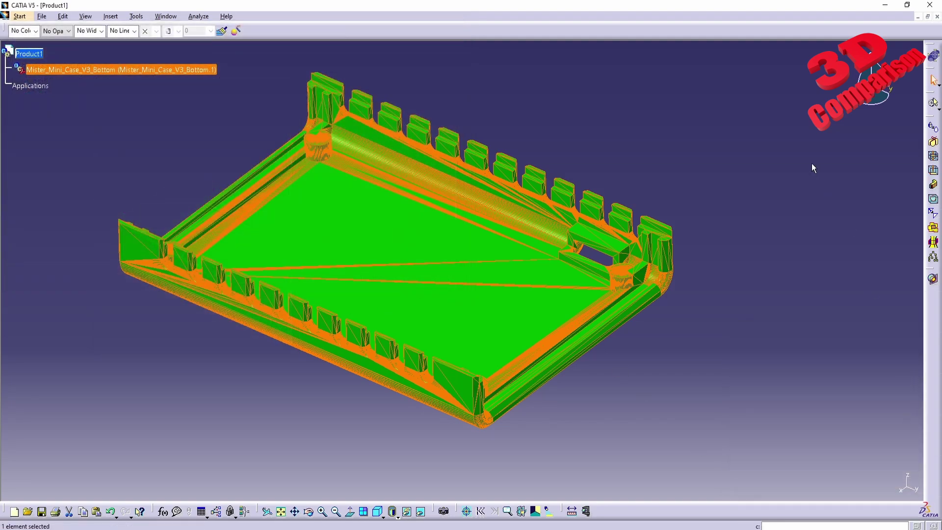
Minimize the Product1 window, open the saved Mister_Mini_Case_V3_Bottom.1_OFFSET model from its files folder, and maximize its window.
{"action": "left_click", "coordinate": [918, 17]}
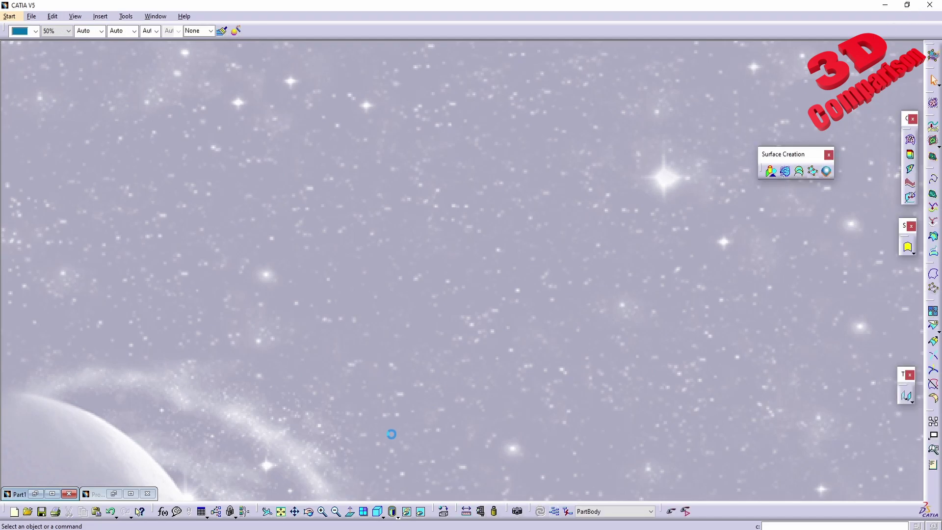
{"action": "key", "text": "alt+Tab"}
{"action": "left_click", "coordinate": [523, 369]}
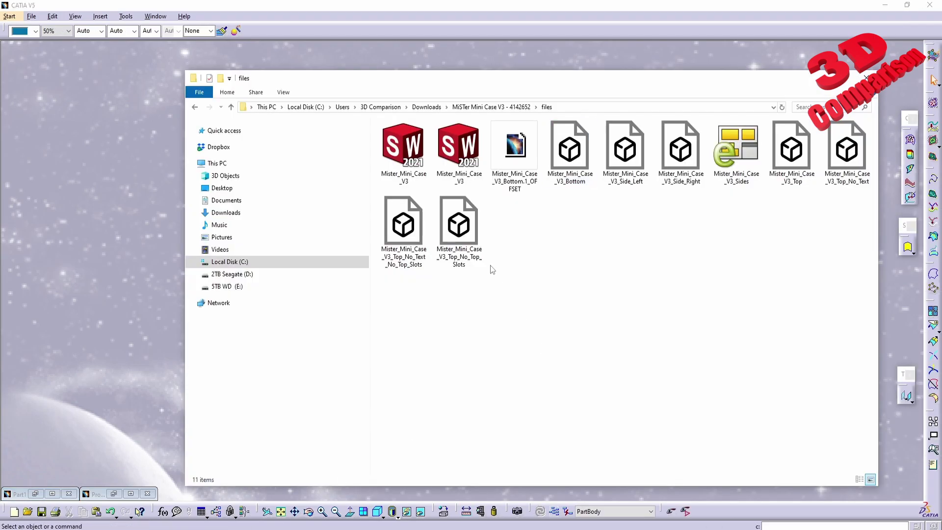
{"action": "double_click", "coordinate": [516, 146]}
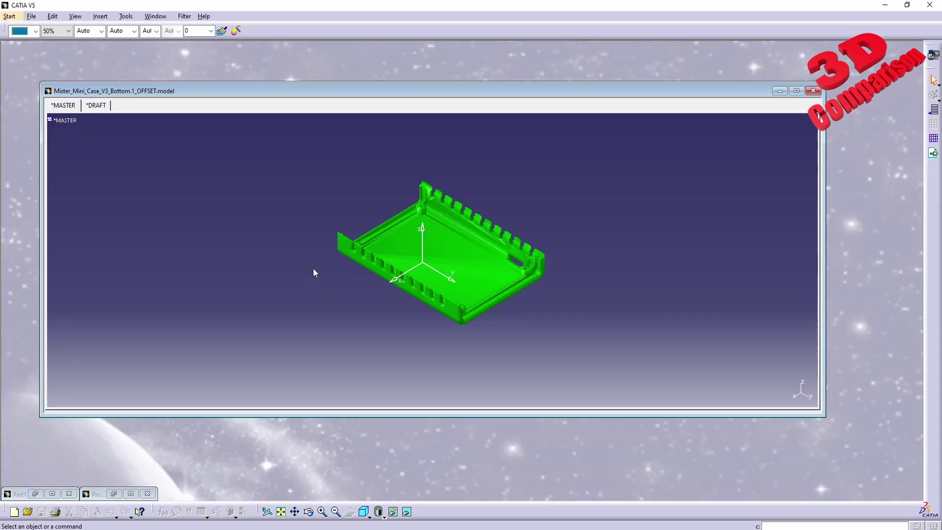
{"action": "double_click", "coordinate": [384, 90]}
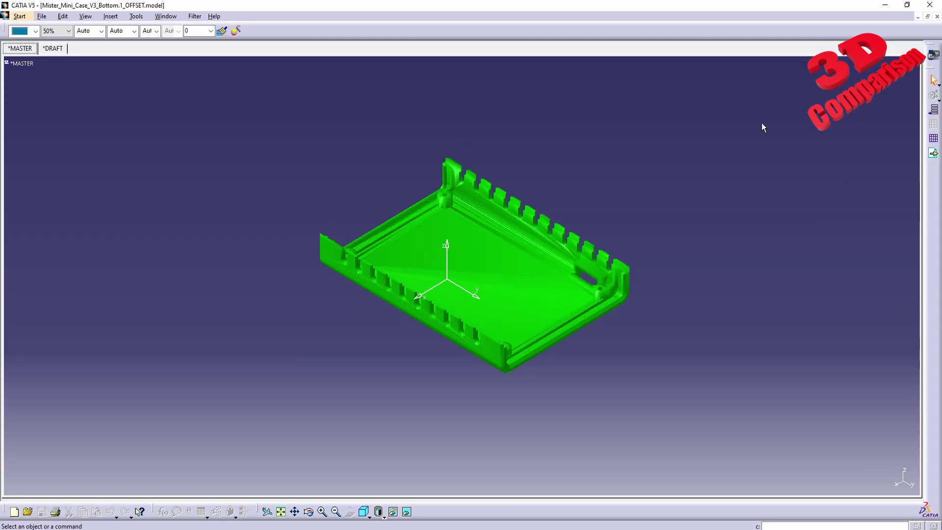
Copy the *MASTER element of the offset model.
{"action": "left_click", "coordinate": [935, 56]}
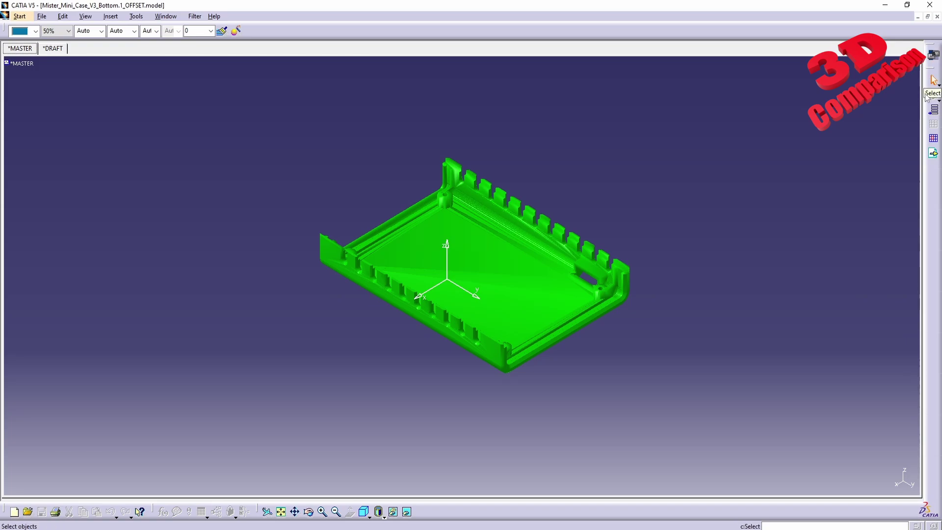
{"action": "right_click", "coordinate": [30, 64]}
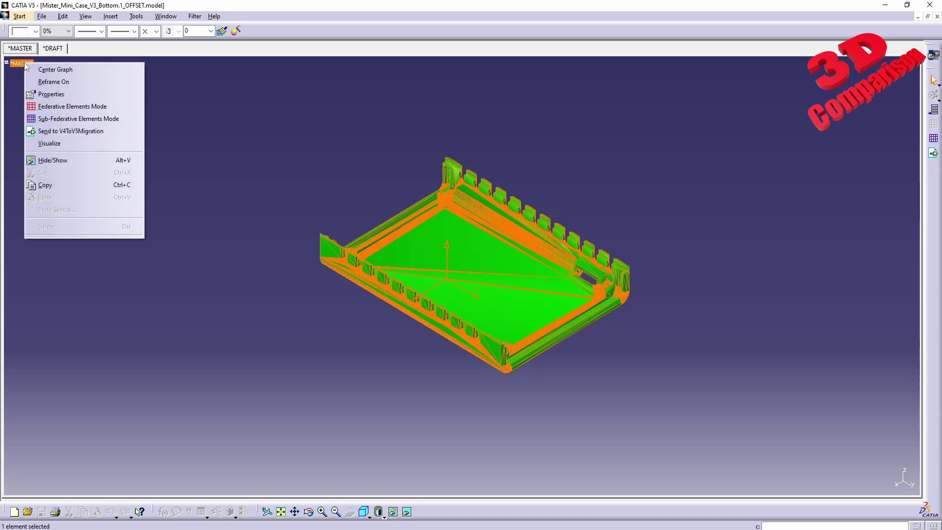
{"action": "left_click", "coordinate": [57, 186]}
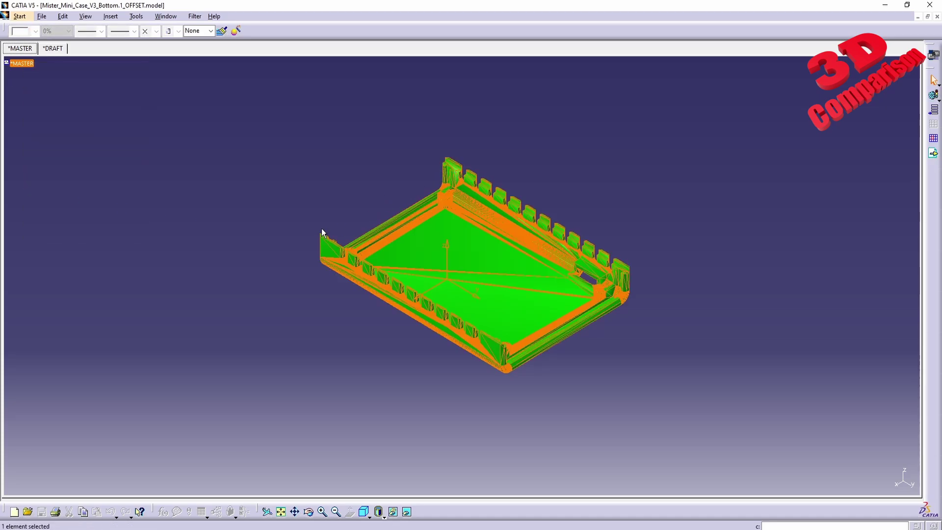
Create a new part document named Part2 with hybrid design enabled.
{"action": "left_click", "coordinate": [305, 153]}
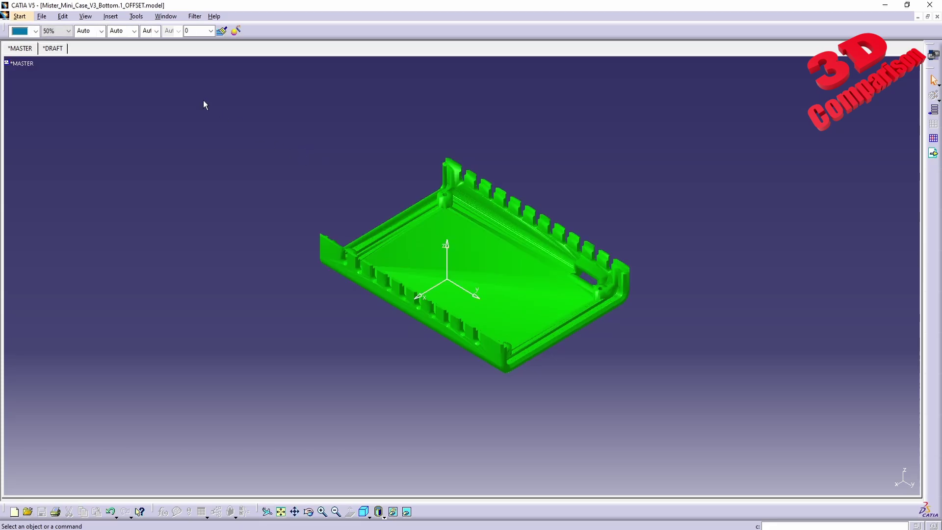
{"action": "left_click", "coordinate": [47, 17]}
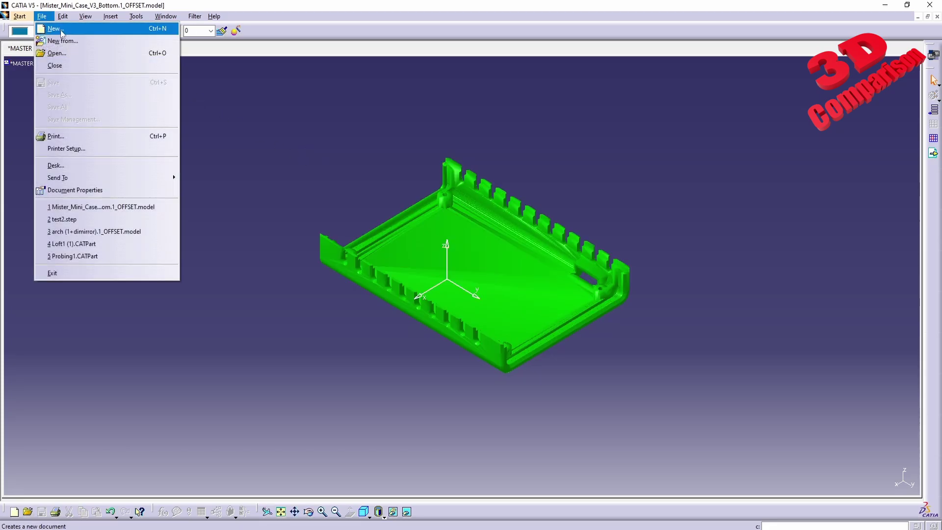
{"action": "left_click", "coordinate": [62, 30]}
{"action": "scroll", "coordinate": [857, 427], "scroll_direction": "down", "scroll_amount": 4}
{"action": "left_click", "coordinate": [834, 413]}
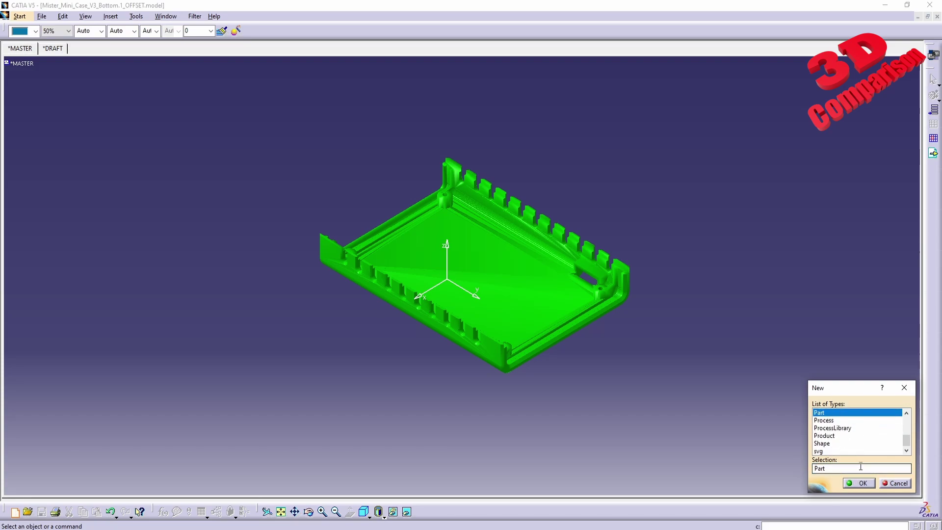
{"action": "left_click", "coordinate": [862, 483]}
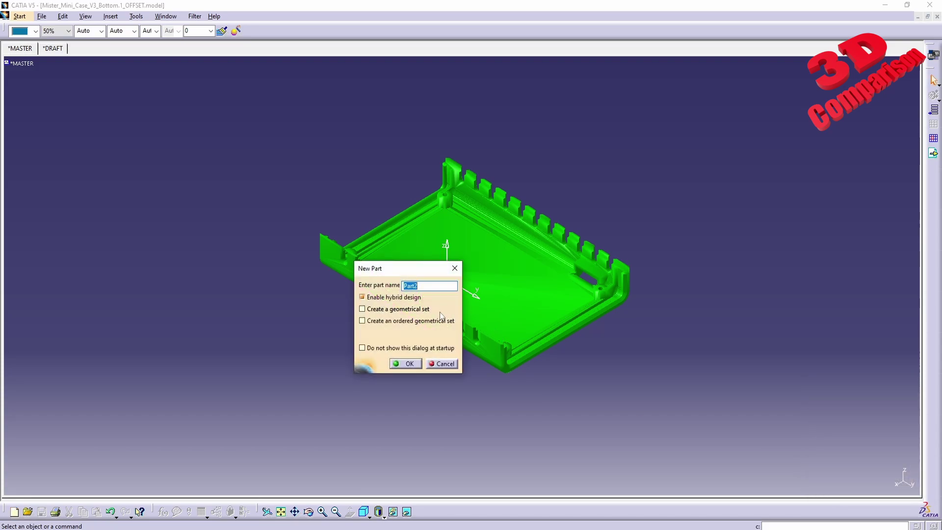
{"action": "left_click", "coordinate": [410, 364]}
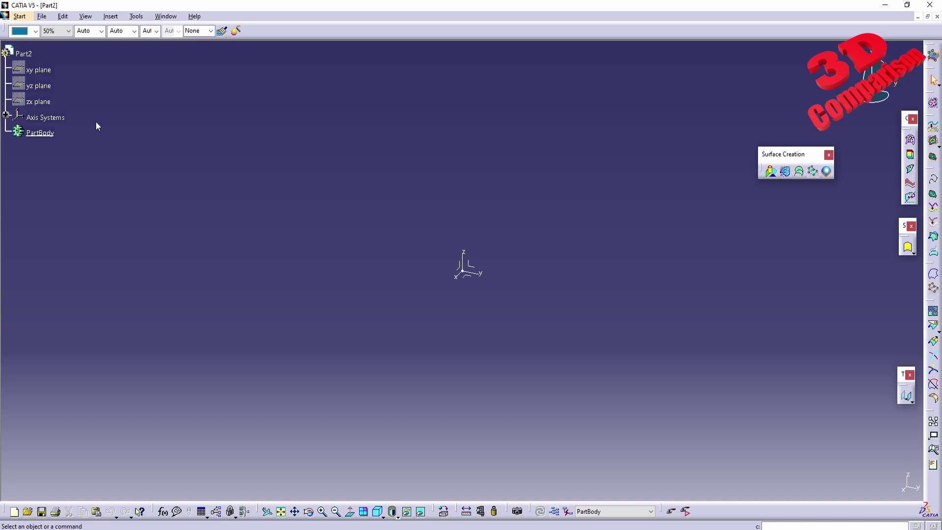
Paste the copied *MASTER element into Part2 and update the part.
{"action": "left_click", "coordinate": [23, 53]}
{"action": "right_click", "coordinate": [23, 53]}
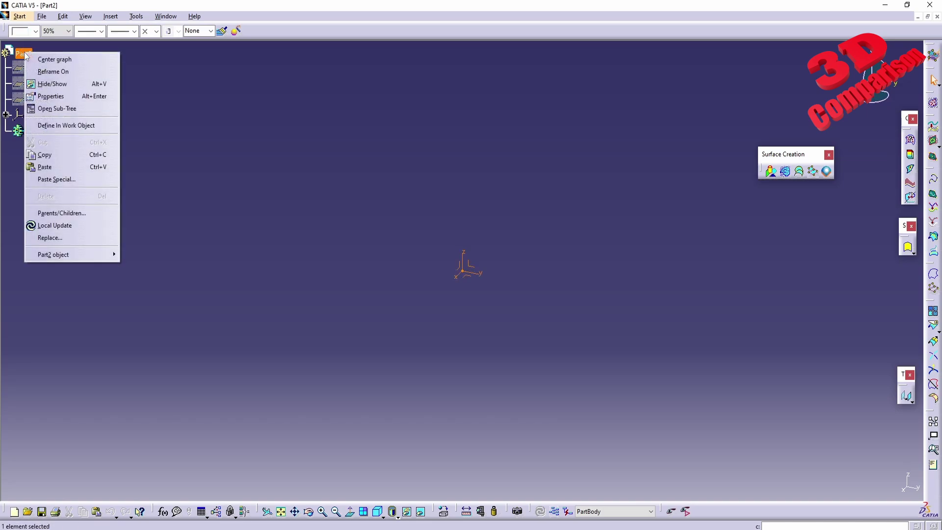
{"action": "left_click", "coordinate": [62, 168]}
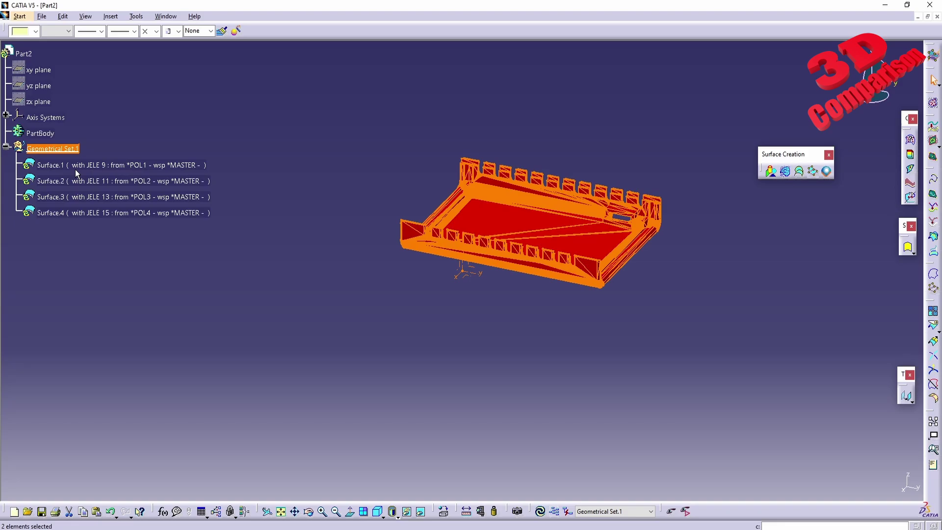
{"action": "left_click", "coordinate": [105, 167]}
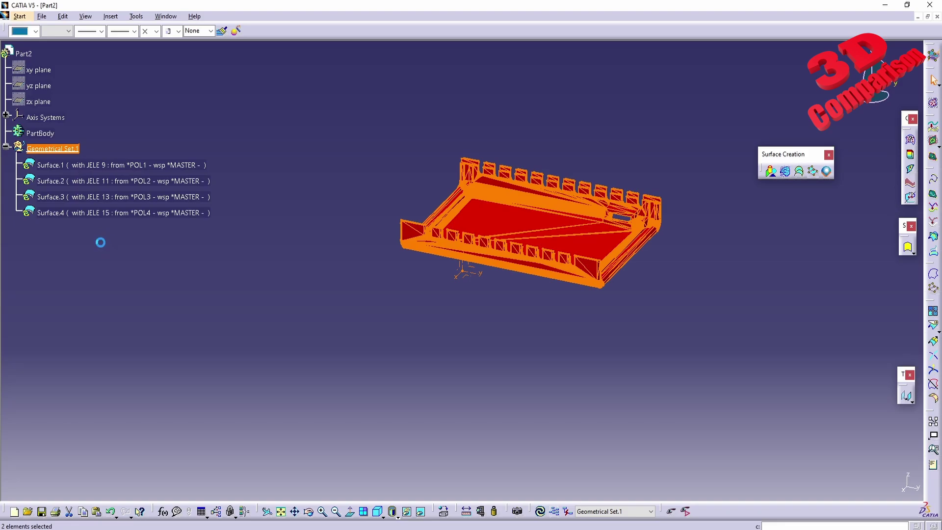
{"action": "left_click", "coordinate": [112, 184]}
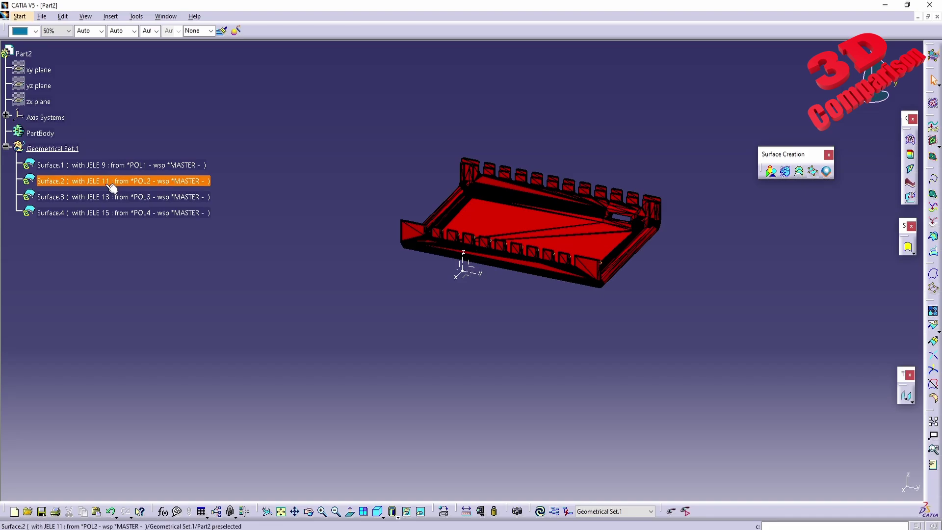
{"action": "middle_click_drag", "start_coordinate": [539, 309], "coordinate": [442, 284], "text": "ctrl"}
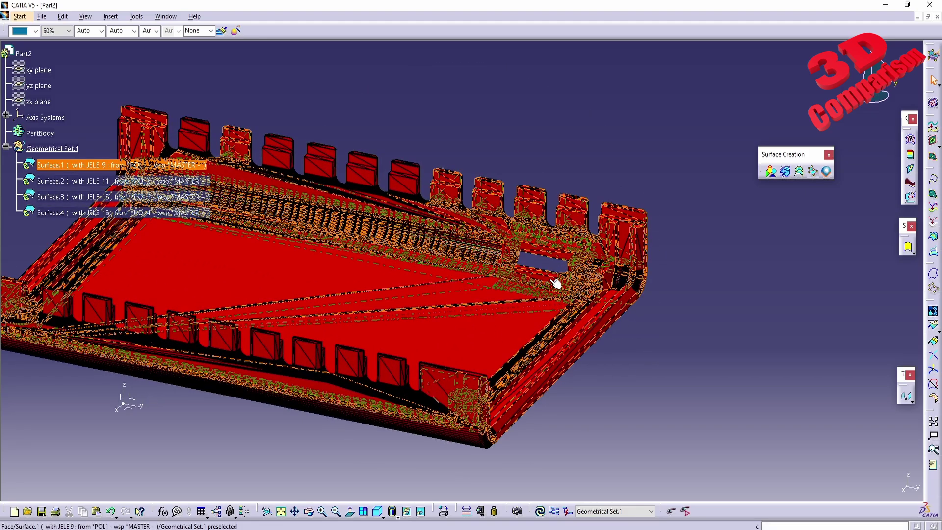
{"action": "left_click", "coordinate": [540, 511]}
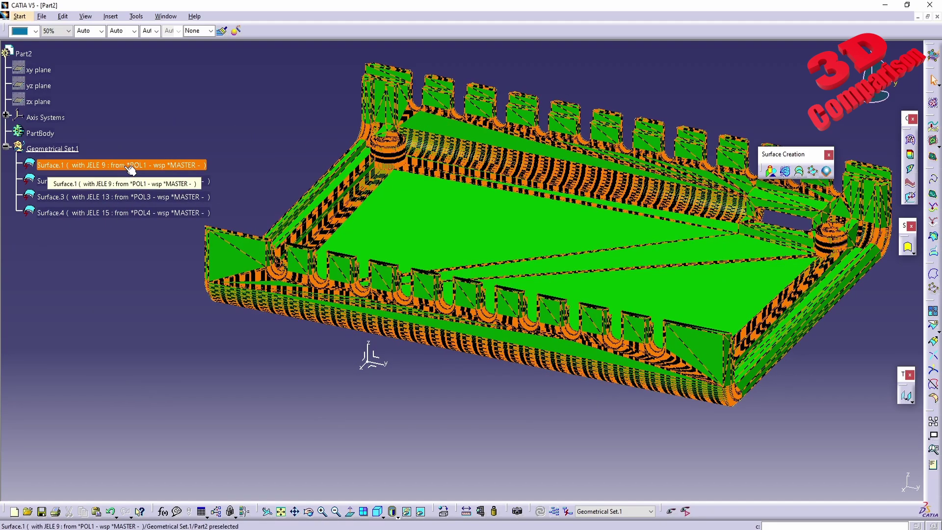
Hide Surface.1, Surface.2, Surface.3 and Surface.4 one after another to examine which portion of the case each one contains.
{"action": "right_click", "coordinate": [127, 164]}
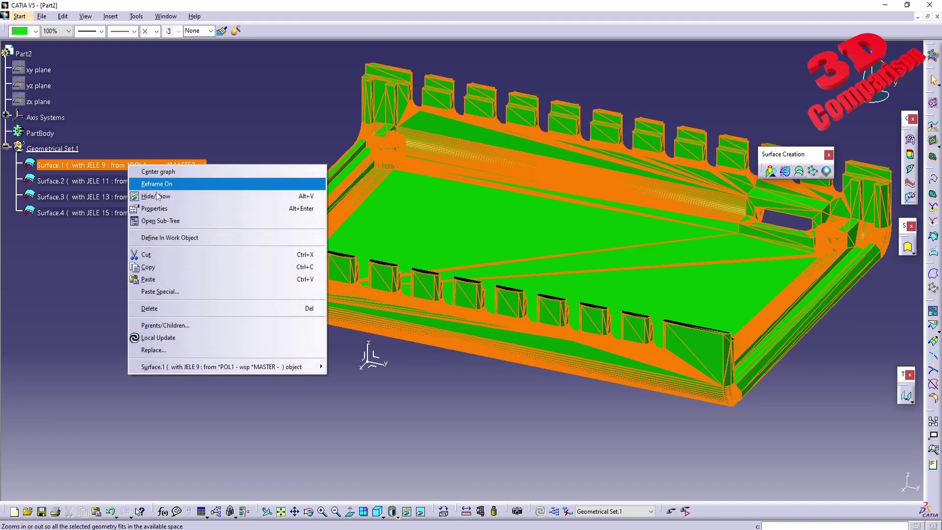
{"action": "left_click", "coordinate": [209, 181]}
{"action": "middle_click_drag", "start_coordinate": [518, 330], "coordinate": [134, 223]}
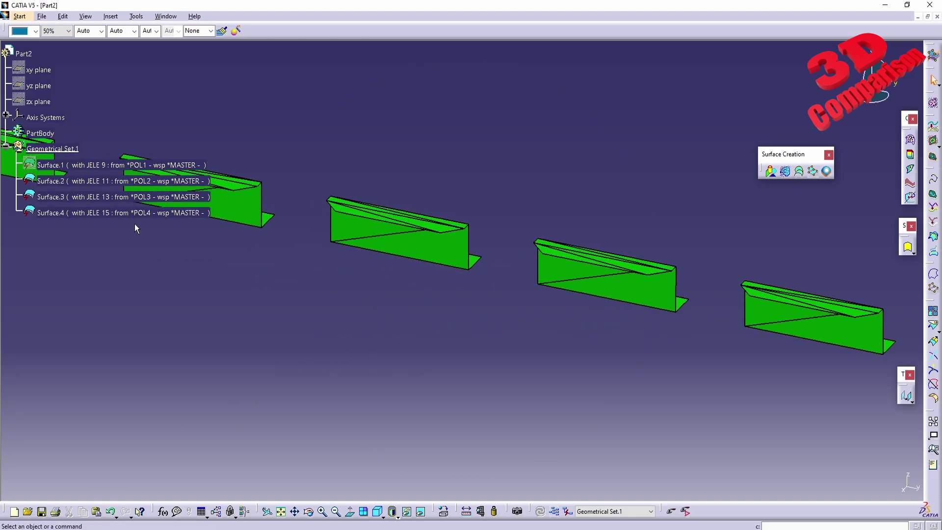
{"action": "left_click", "coordinate": [98, 181]}
{"action": "right_click", "coordinate": [94, 182]}
{"action": "left_click", "coordinate": [122, 200]}
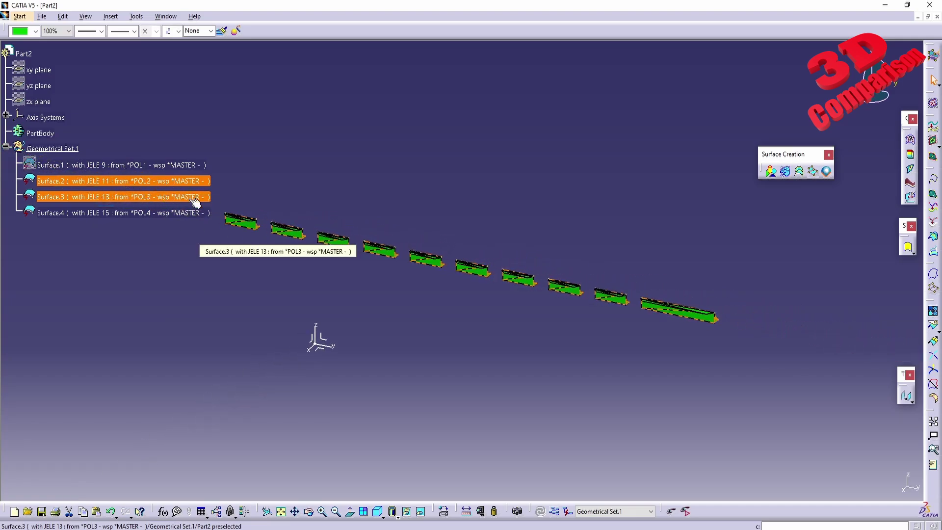
{"action": "right_click", "coordinate": [124, 182]}
{"action": "left_click", "coordinate": [155, 212]}
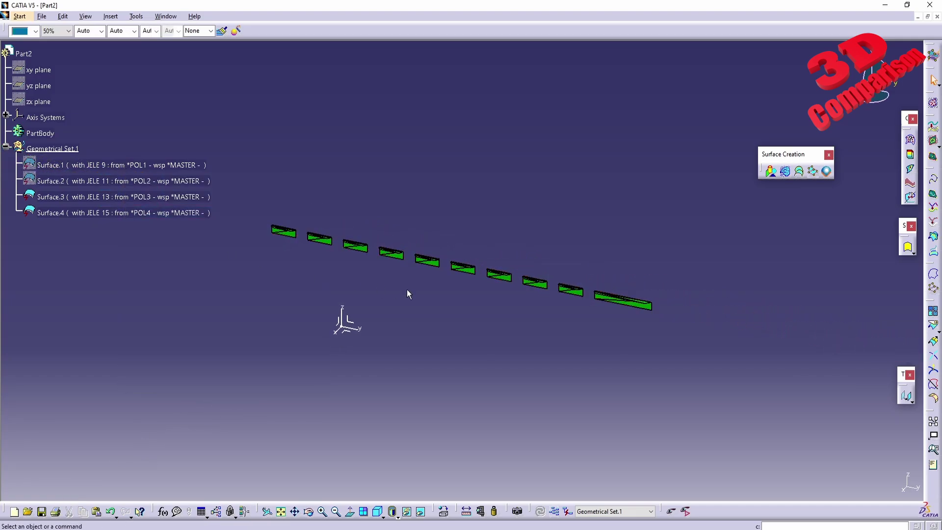
{"action": "left_click", "coordinate": [126, 196]}
{"action": "right_click", "coordinate": [126, 196]}
{"action": "left_click", "coordinate": [158, 227]}
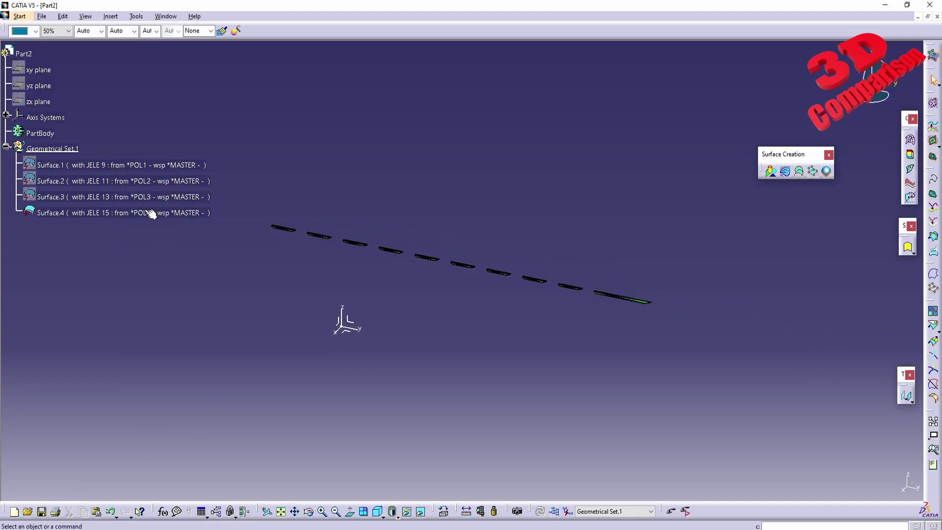
{"action": "left_click", "coordinate": [147, 213]}
{"action": "right_click", "coordinate": [147, 212]}
{"action": "left_click", "coordinate": [162, 242]}
Show Surface.1 again, then bring back Surface.2, Surface.3 and Surface.4 together.
{"action": "right_click", "coordinate": [147, 166]}
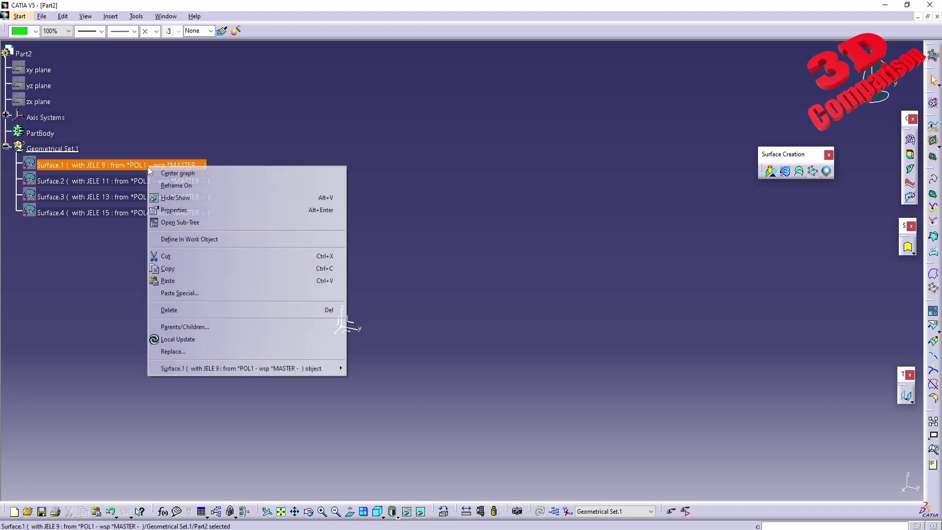
{"action": "left_click", "coordinate": [174, 195]}
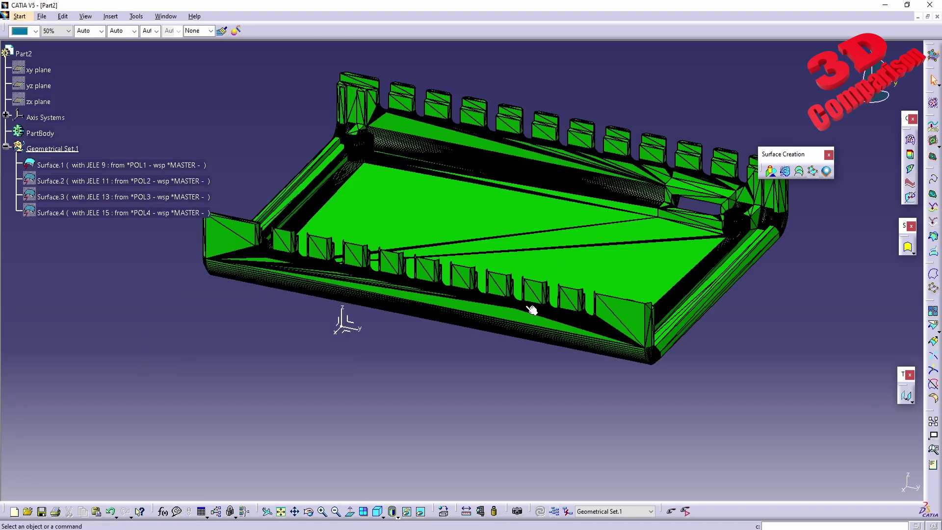
{"action": "middle_click_drag", "start_coordinate": [532, 310], "coordinate": [409, 309]}
{"action": "left_click", "coordinate": [72, 180]}
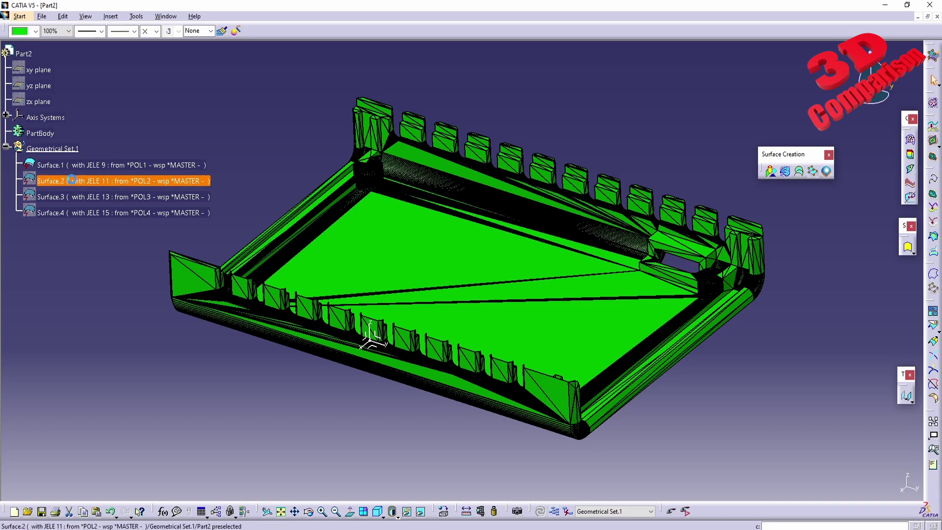
{"action": "left_click", "coordinate": [84, 197], "text": "ctrl"}
{"action": "left_click", "coordinate": [88, 213], "text": "ctrl"}
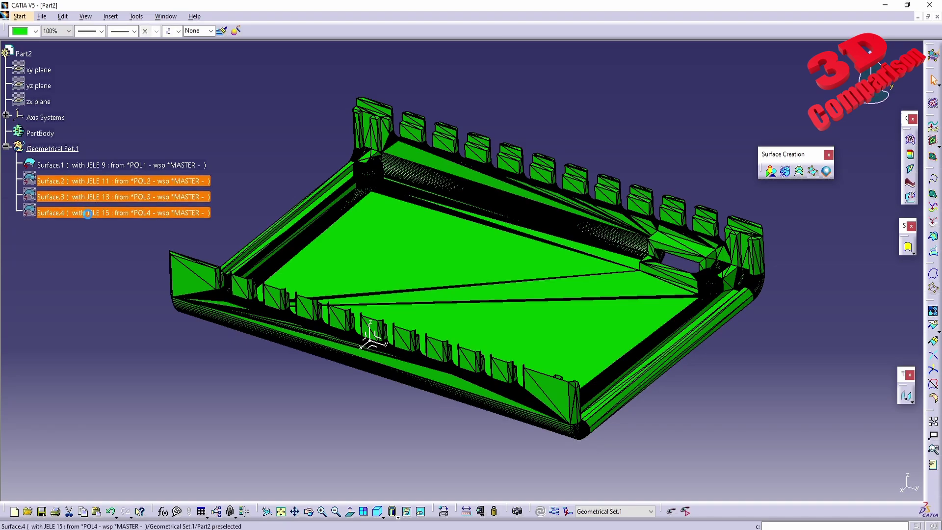
{"action": "right_click", "coordinate": [87, 213]}
{"action": "left_click", "coordinate": [104, 244]}
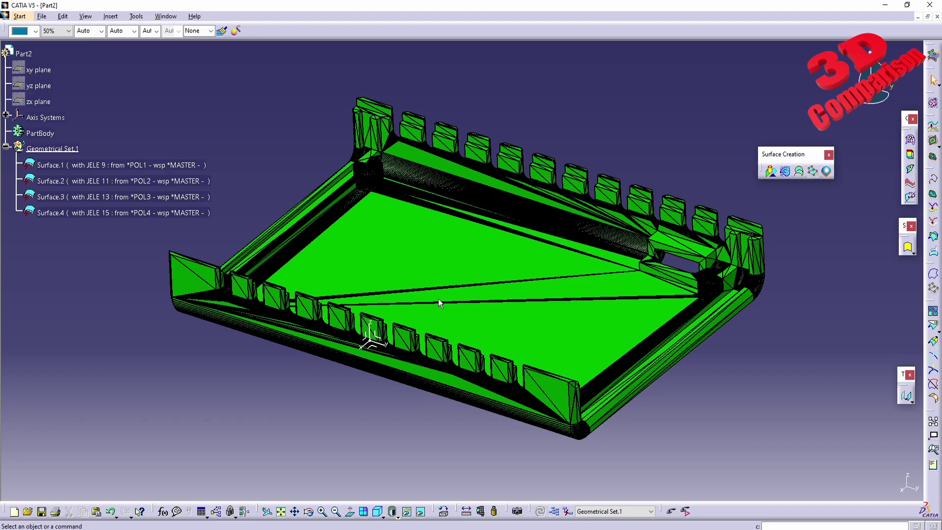
Switch to the Generative Shape Design workbench and join Surface.1 through Surface.4 with a merging distance of 0.001 mm.
{"action": "left_click", "coordinate": [20, 17]}
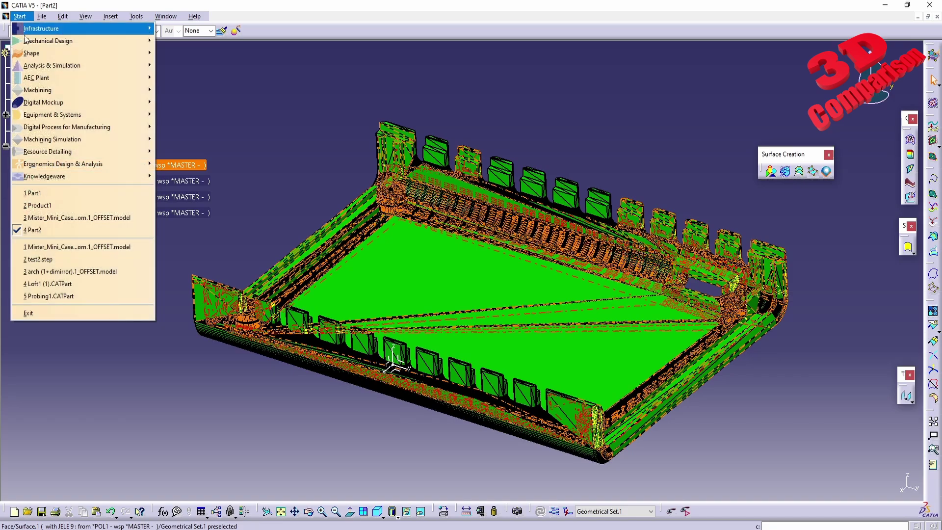
{"action": "mouse_move", "coordinate": [73, 53]}
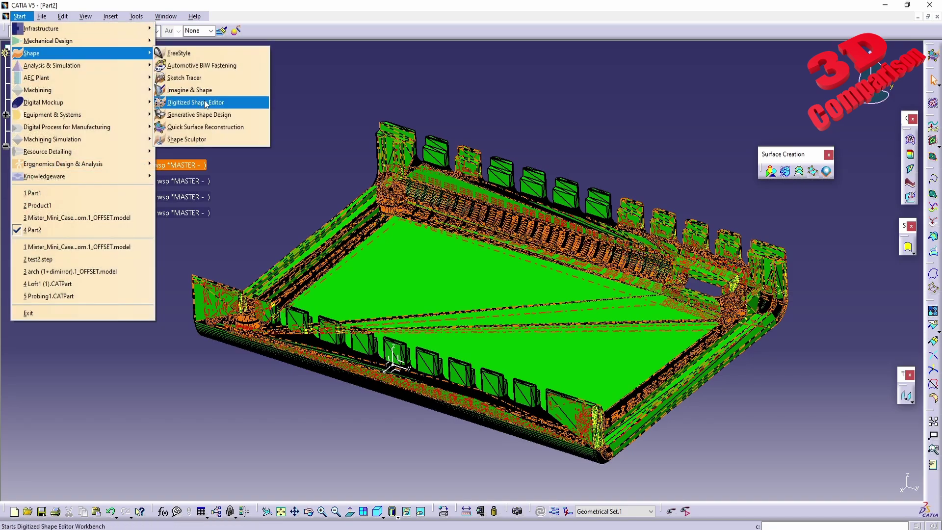
{"action": "left_click", "coordinate": [208, 116]}
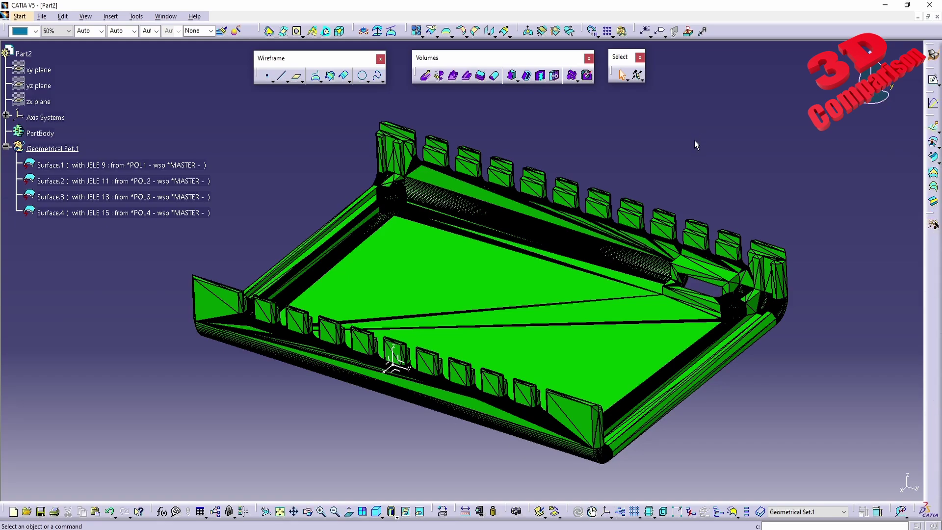
{"action": "left_click", "coordinate": [417, 32]}
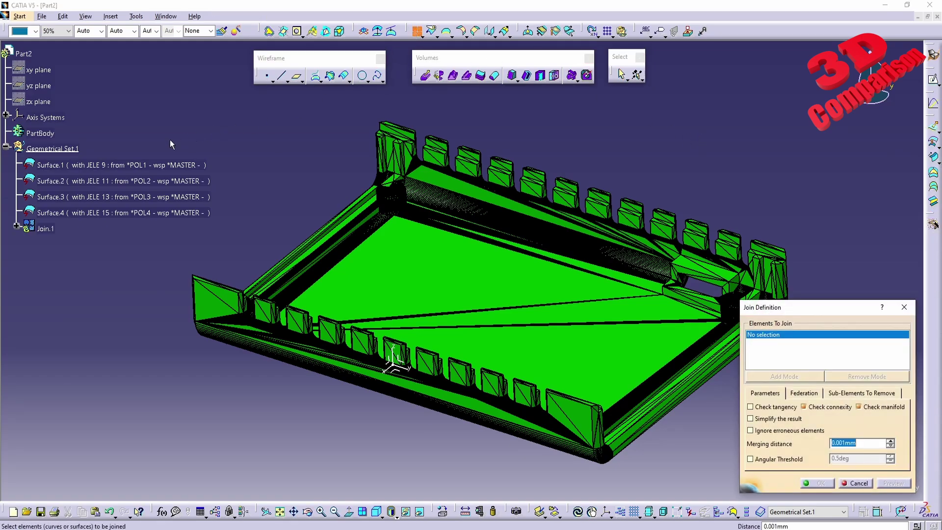
{"action": "left_click", "coordinate": [153, 166]}
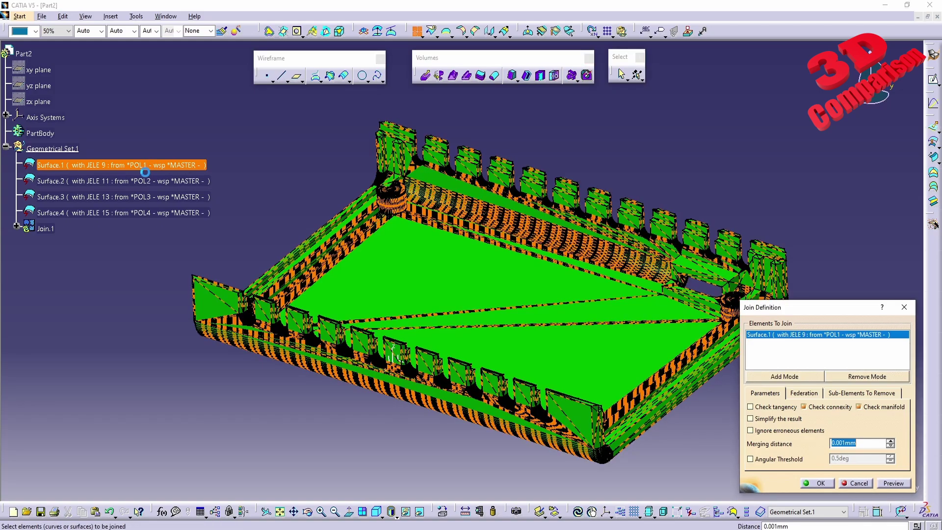
{"action": "left_click", "coordinate": [147, 181]}
{"action": "left_click", "coordinate": [141, 197]}
{"action": "left_click", "coordinate": [137, 215]}
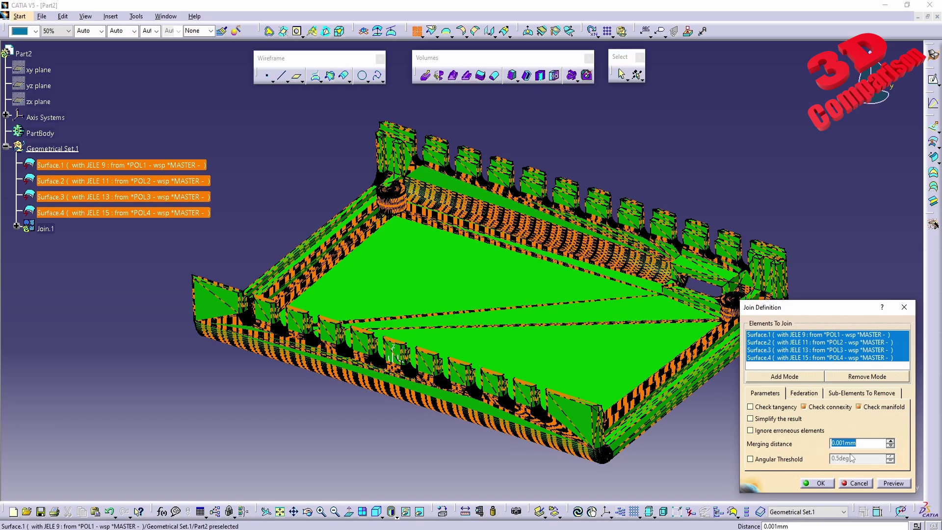
{"action": "left_click", "coordinate": [820, 484]}
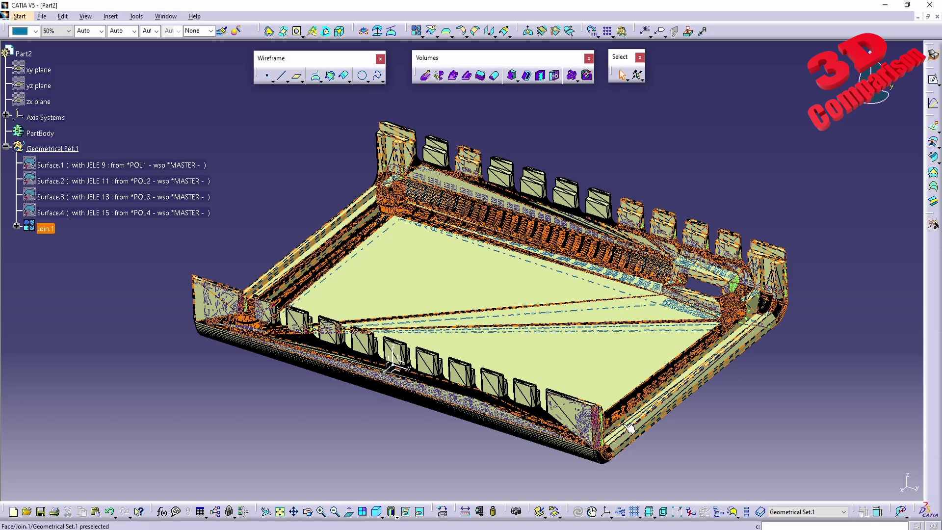
Set the display mode to plain Shading without edges.
{"action": "left_click", "coordinate": [397, 516]}
{"action": "left_click", "coordinate": [405, 453]}
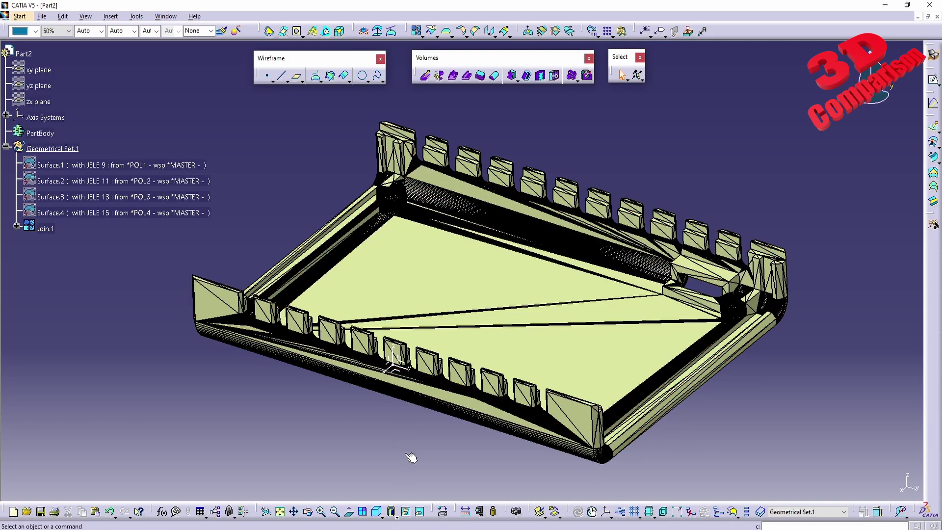
{"action": "left_click", "coordinate": [398, 516]}
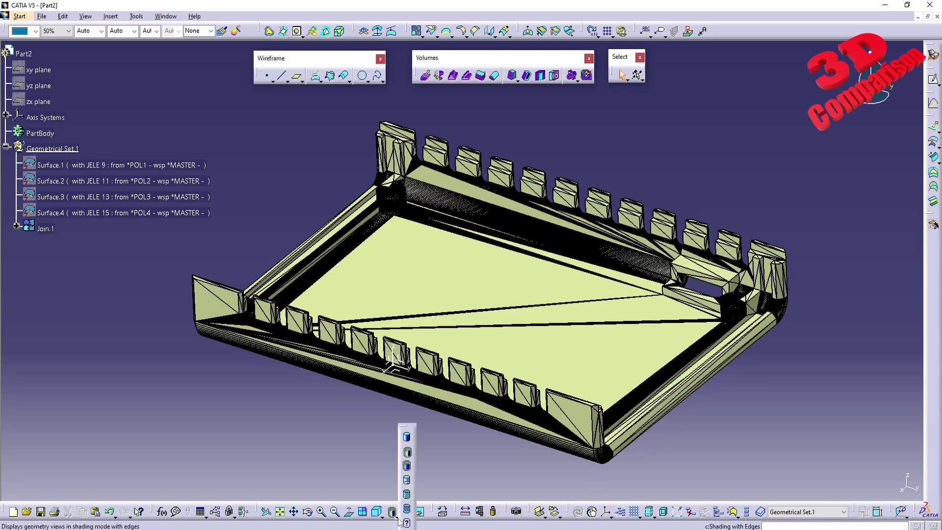
{"action": "left_click", "coordinate": [407, 436]}
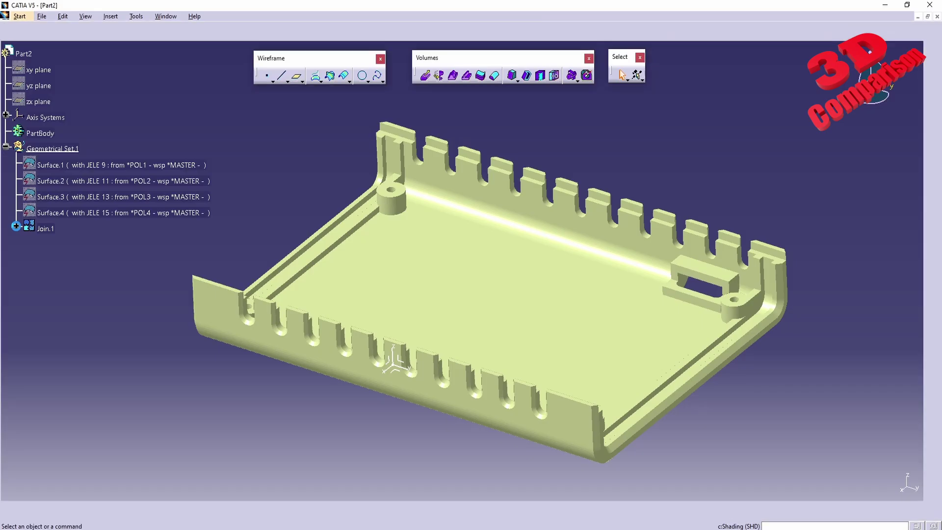
Expand Join.1 in the specification tree and examine the joined case from several angles.
{"action": "left_click", "coordinate": [16, 227]}
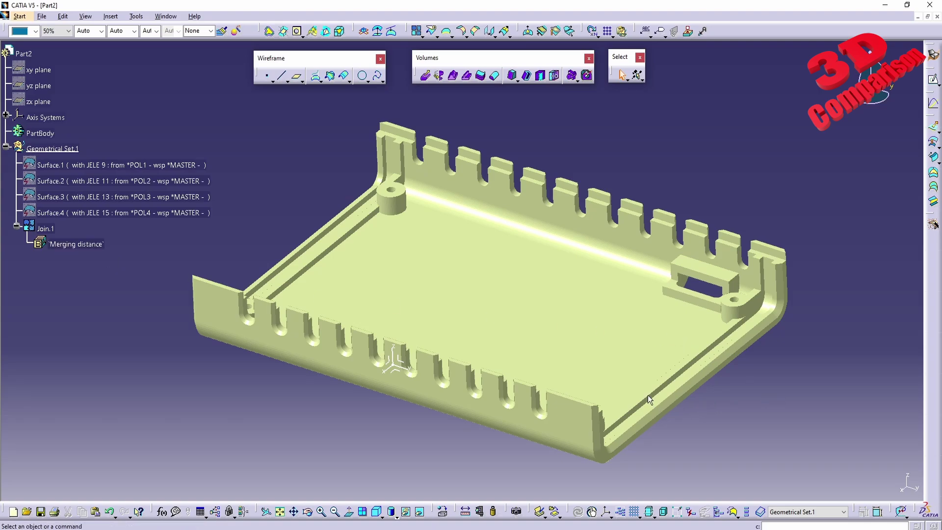
{"action": "middle_click_drag", "start_coordinate": [648, 395], "coordinate": [576, 372]}
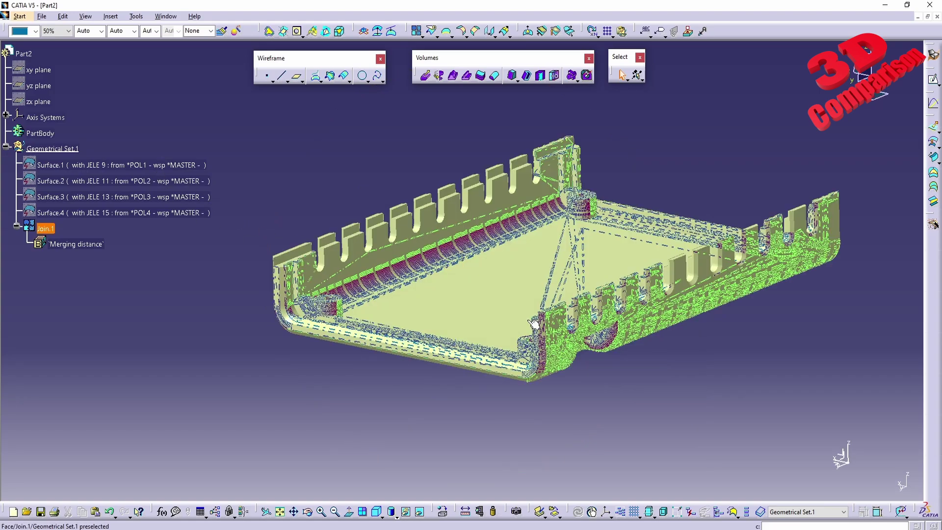
{"action": "mouse_move", "coordinate": [533, 323]}
{"action": "middle_mouse_down"}
{"action": "mouse_move", "coordinate": [464, 382]}
{"action": "mouse_move", "coordinate": [412, 324]}
{"action": "mouse_move", "coordinate": [423, 290]}
{"action": "mouse_move", "coordinate": [453, 293]}
{"action": "mouse_move", "coordinate": [451, 347]}
{"action": "middle_mouse_up"}
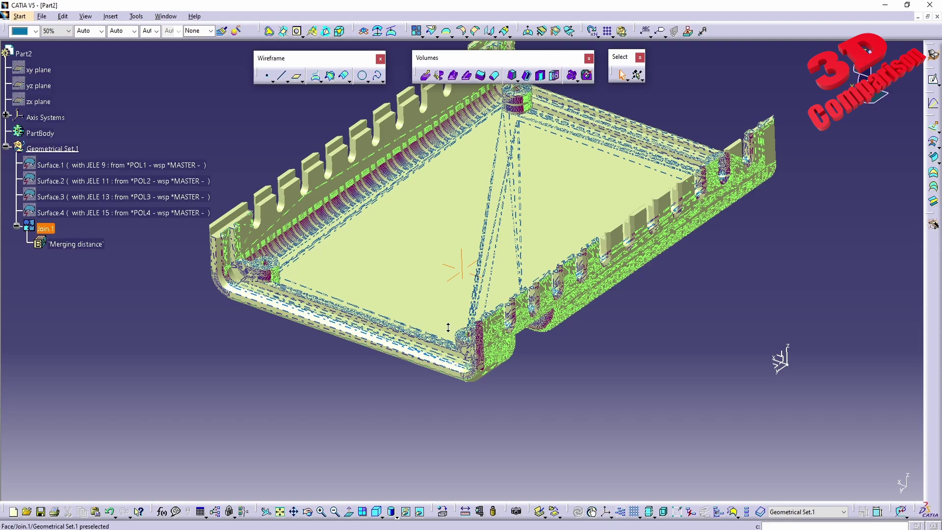
{"action": "middle_click_drag", "start_coordinate": [448, 327], "coordinate": [452, 331]}
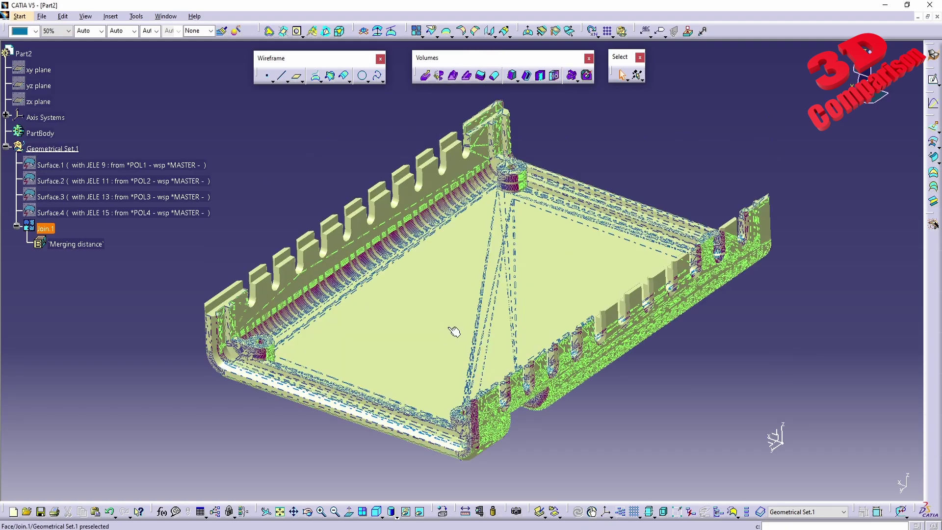
Switch to the Part Design workbench.
{"action": "left_click", "coordinate": [19, 16]}
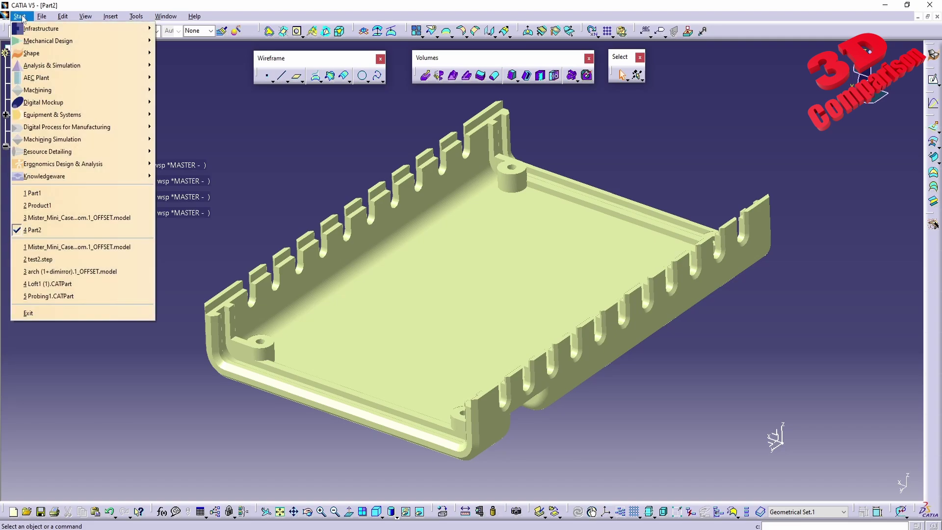
{"action": "mouse_move", "coordinate": [59, 41]}
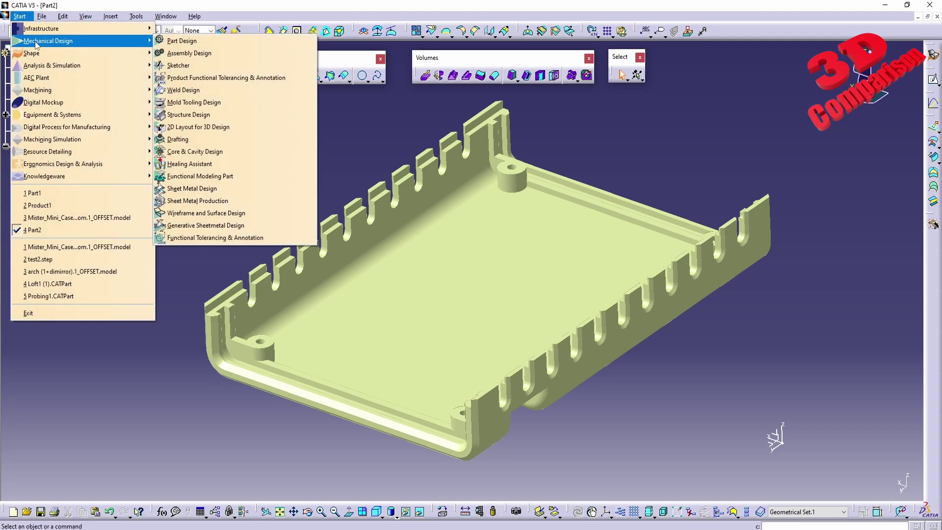
{"action": "left_click", "coordinate": [257, 42]}
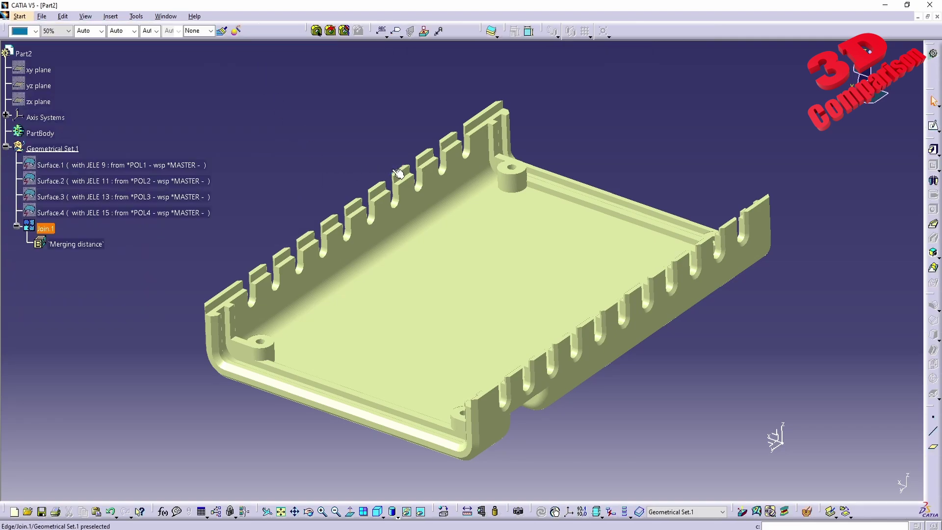
Turn Join.1 into a solid with Close Surface, accepting its placement in PartBody, and hide Join.1.
{"action": "left_click", "coordinate": [498, 36]}
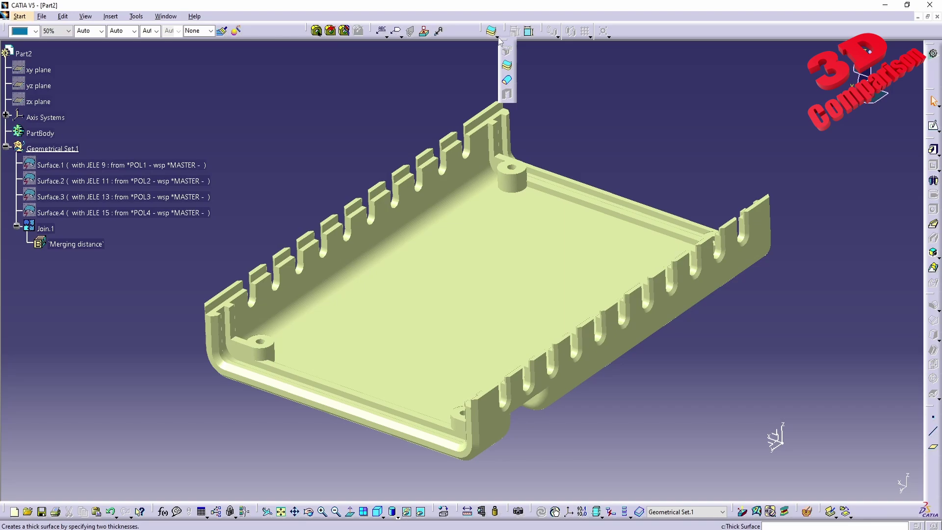
{"action": "left_click", "coordinate": [508, 81]}
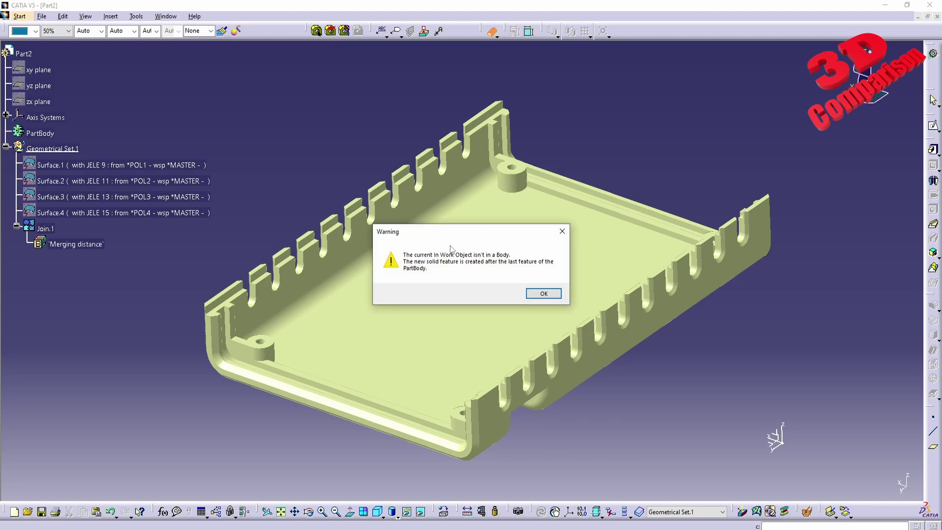
{"action": "left_click_drag", "start_coordinate": [428, 236], "coordinate": [101, 305]}
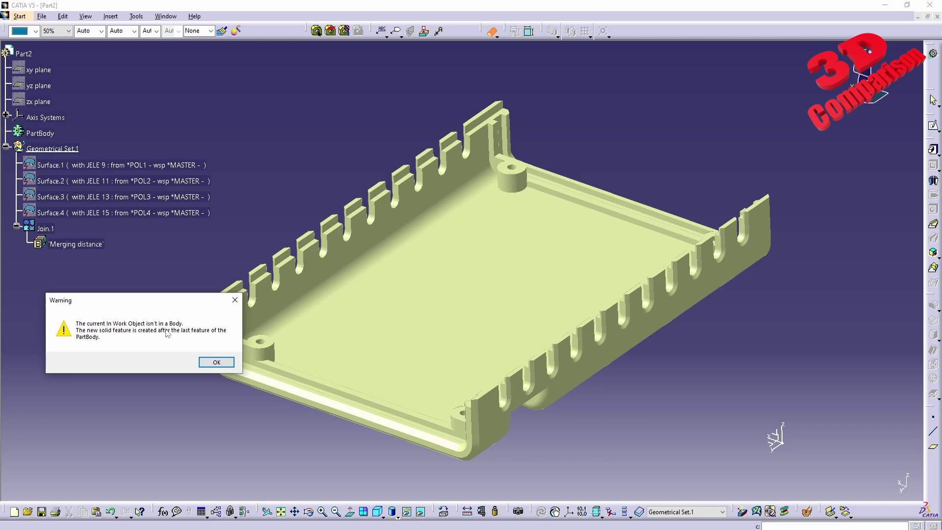
{"action": "left_click", "coordinate": [216, 362]}
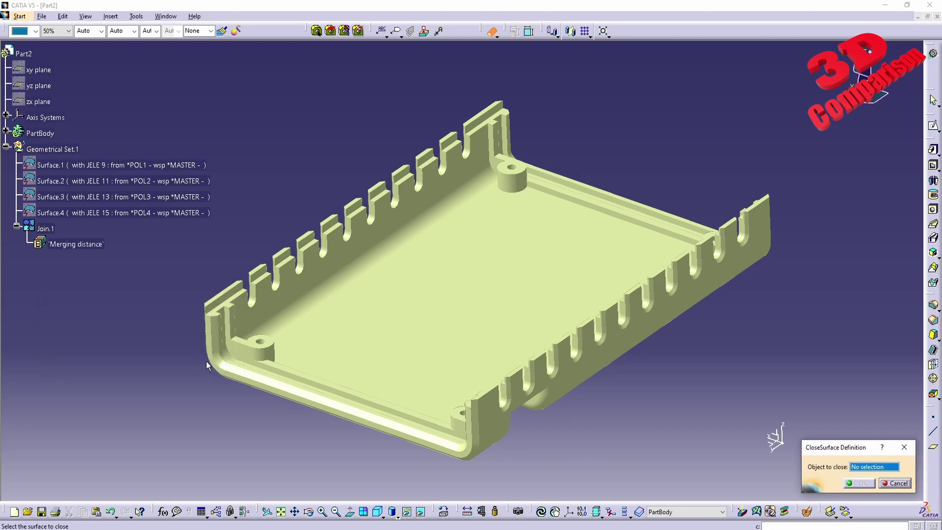
{"action": "left_click", "coordinate": [48, 230]}
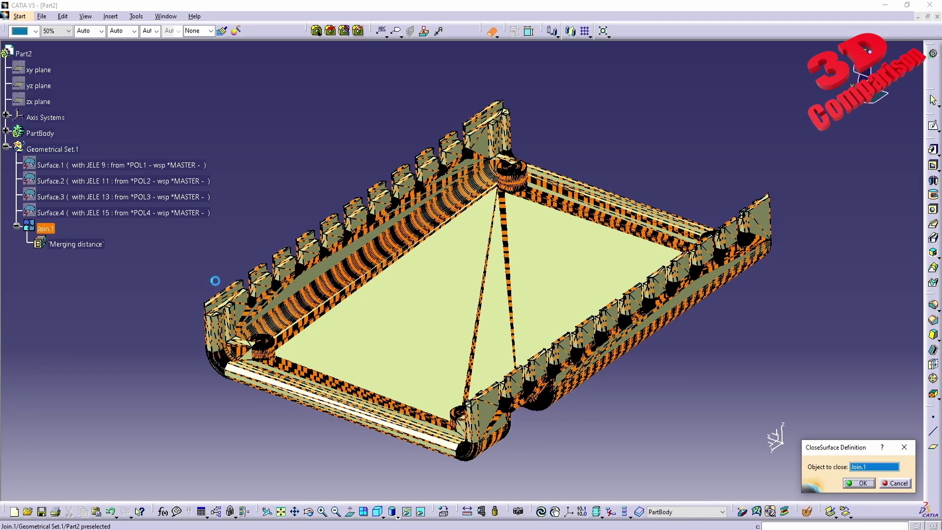
{"action": "key", "text": "Return"}
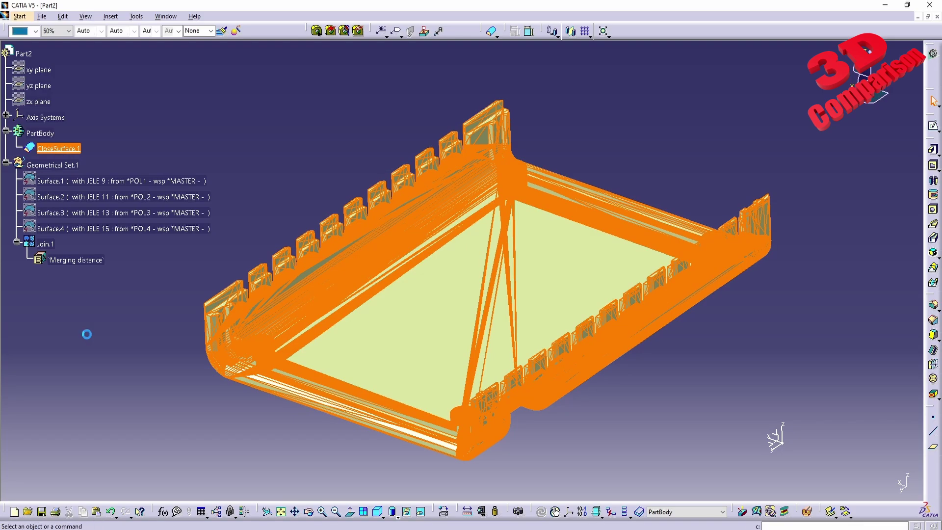
{"action": "right_click", "coordinate": [47, 246]}
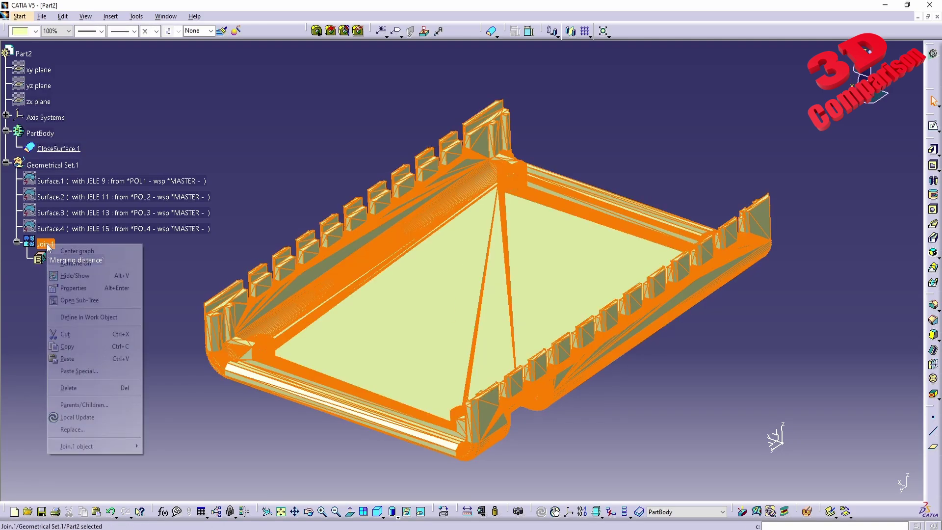
{"action": "left_click", "coordinate": [76, 276]}
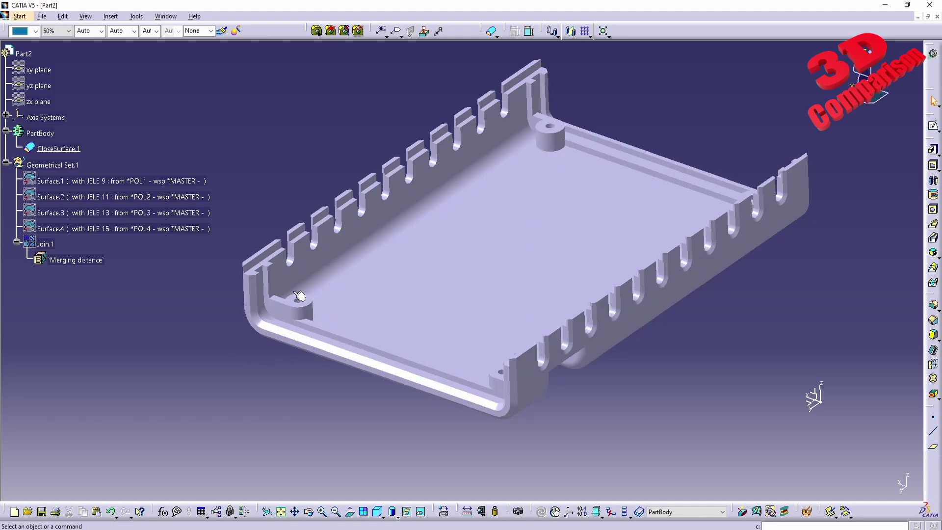
Clip the solid case with a movable section plane to inspect the cut walls, and turn the clipping off.
{"action": "left_click", "coordinate": [808, 511]}
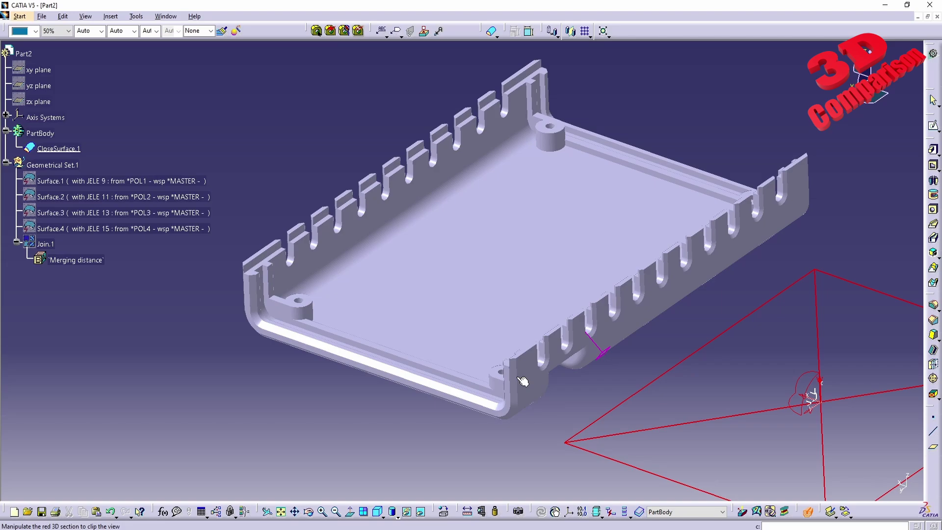
{"action": "left_click", "coordinate": [522, 380]}
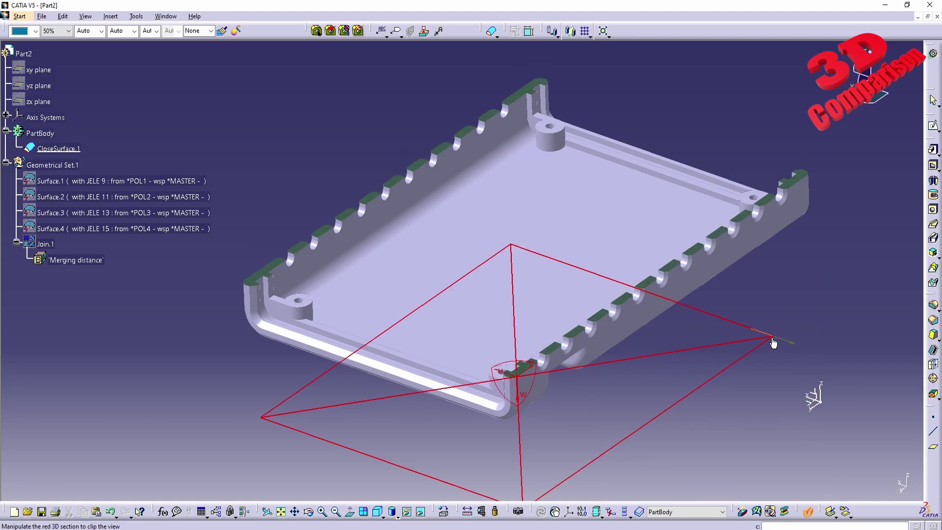
{"action": "mouse_move", "coordinate": [744, 345]}
{"action": "left_mouse_down"}
{"action": "mouse_move", "coordinate": [747, 385]}
{"action": "mouse_move", "coordinate": [751, 301]}
{"action": "mouse_move", "coordinate": [751, 335]}
{"action": "left_mouse_up"}
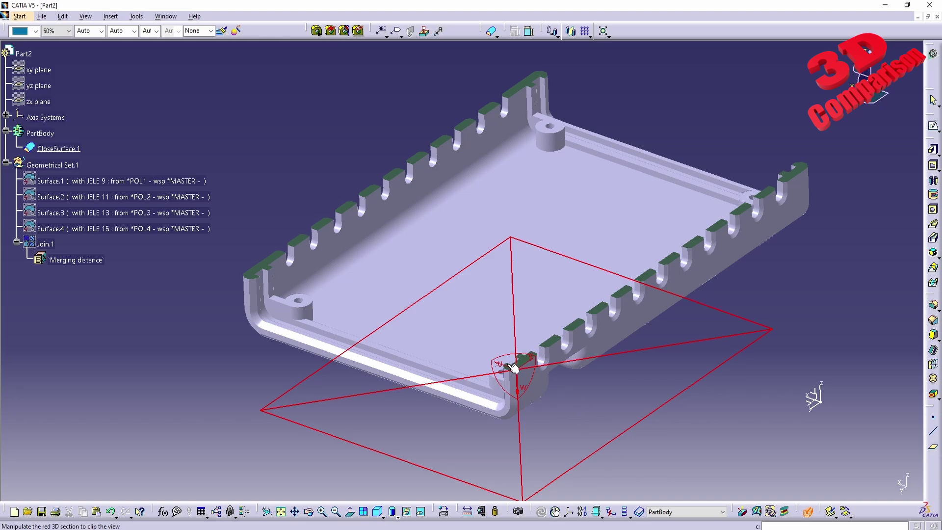
{"action": "middle_click_drag", "start_coordinate": [513, 368], "coordinate": [505, 298]}
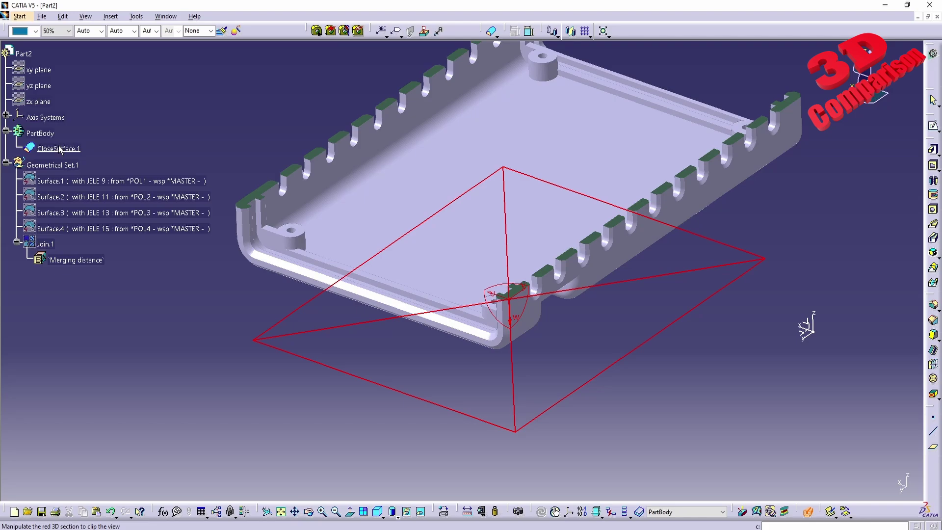
{"action": "left_click", "coordinate": [808, 512]}
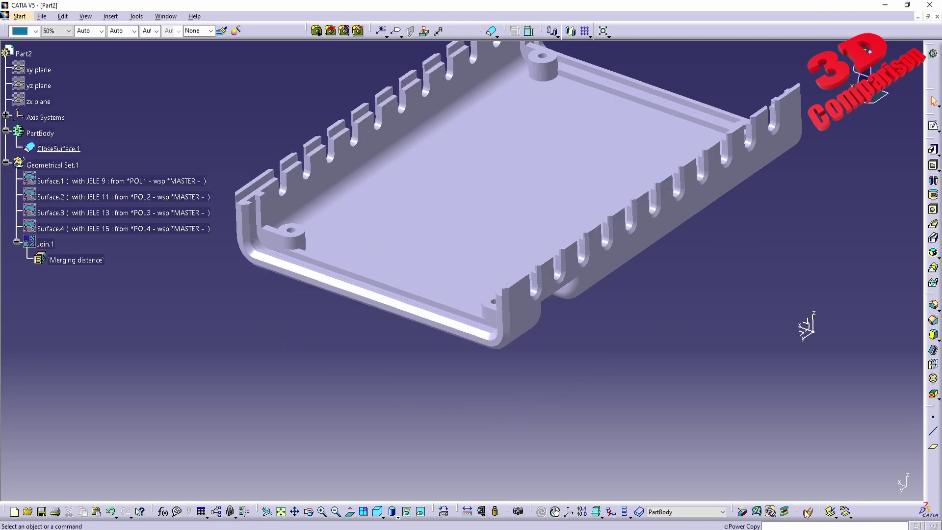
{"action": "middle_click_drag", "start_coordinate": [653, 319], "coordinate": [599, 383]}
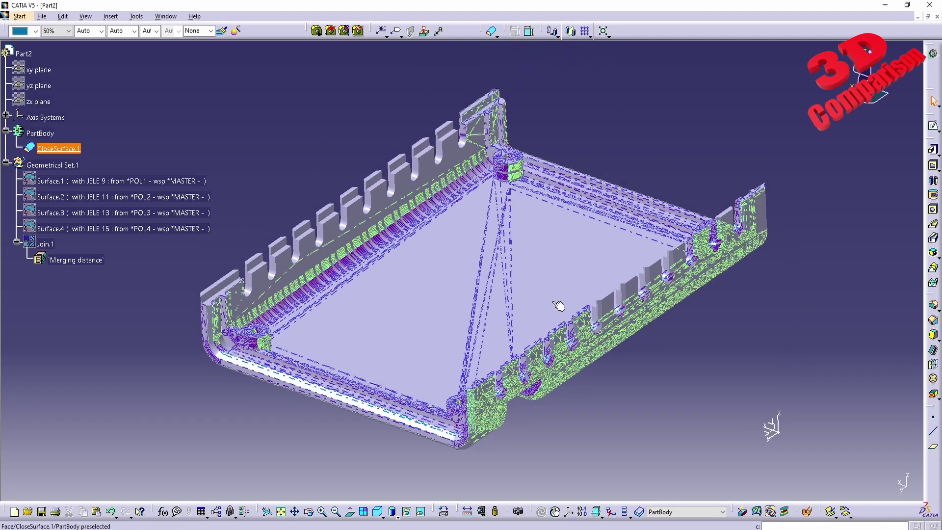
{"action": "middle_click", "coordinate": [559, 383]}
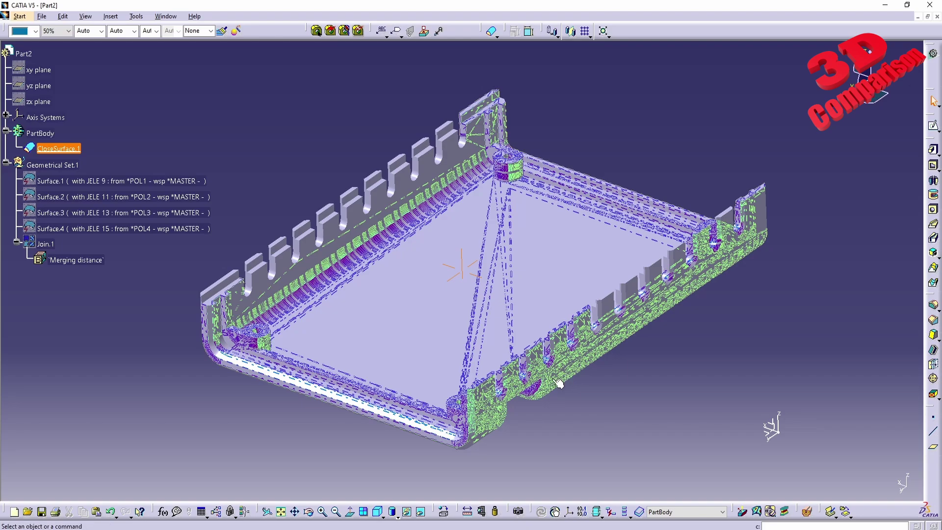
{"action": "middle_click_drag", "start_coordinate": [559, 383], "coordinate": [419, 423]}
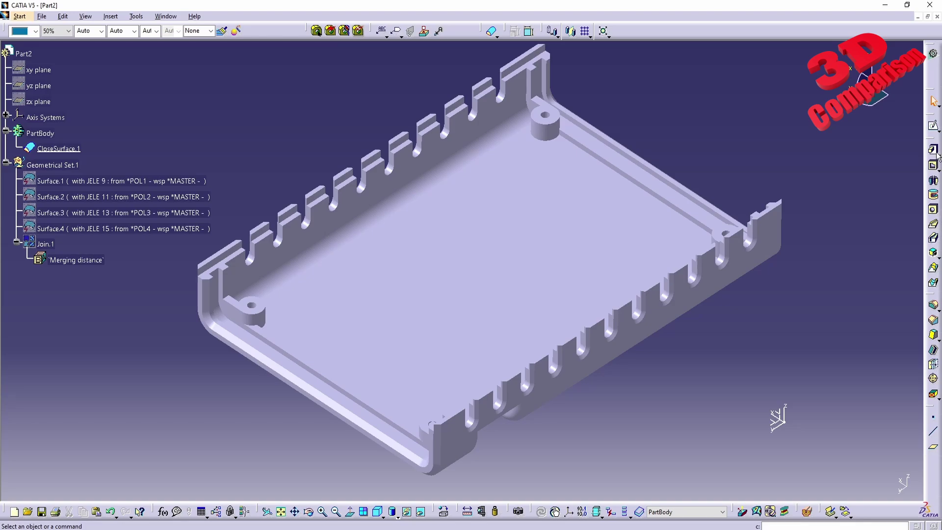
Show the xy plane and use it as the reference for a new offset plane.
{"action": "right_click", "coordinate": [40, 70]}
{"action": "left_click", "coordinate": [67, 102]}
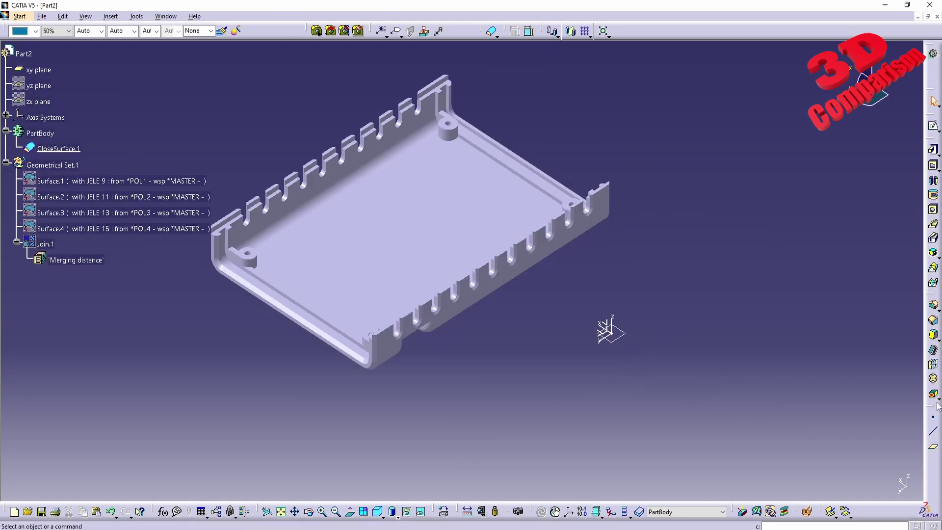
{"action": "left_click", "coordinate": [934, 447]}
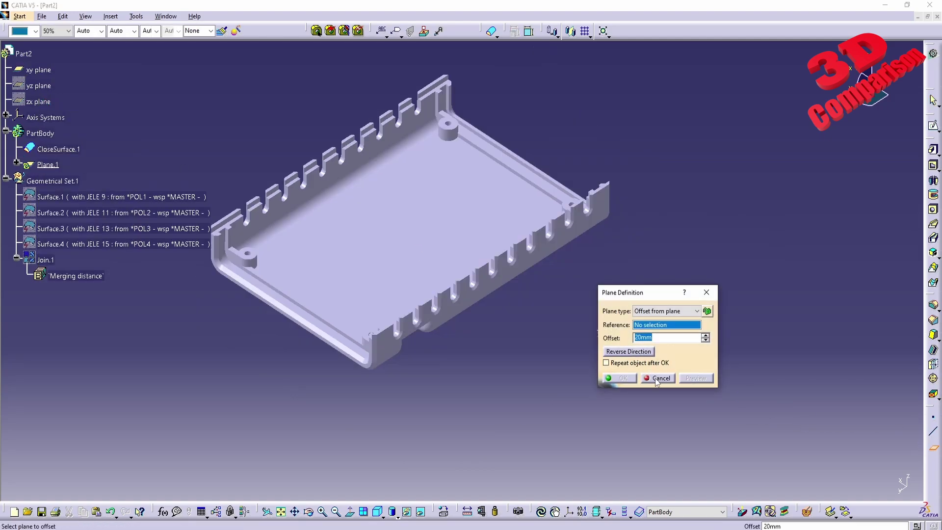
{"action": "left_click_drag", "start_coordinate": [657, 293], "coordinate": [729, 307]}
{"action": "left_click", "coordinate": [630, 339]}
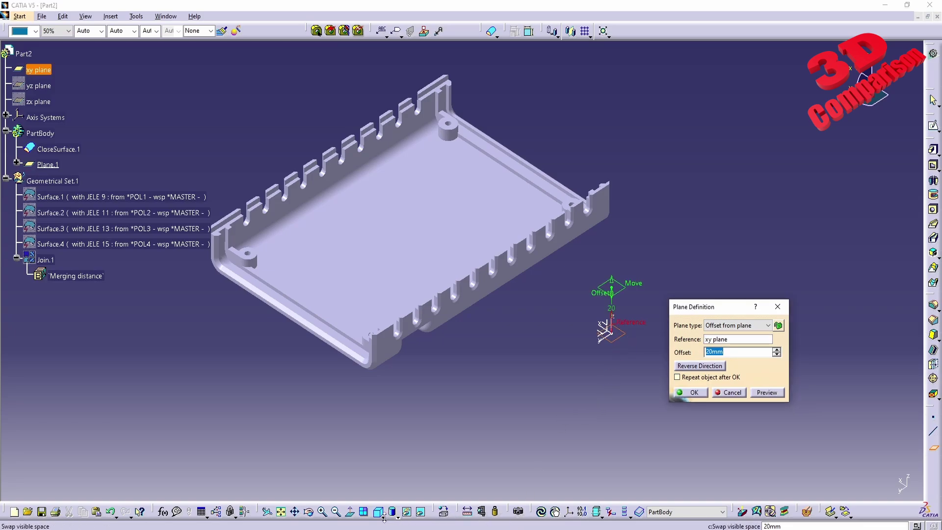
{"action": "middle_click_drag", "start_coordinate": [459, 295], "coordinate": [484, 309]}
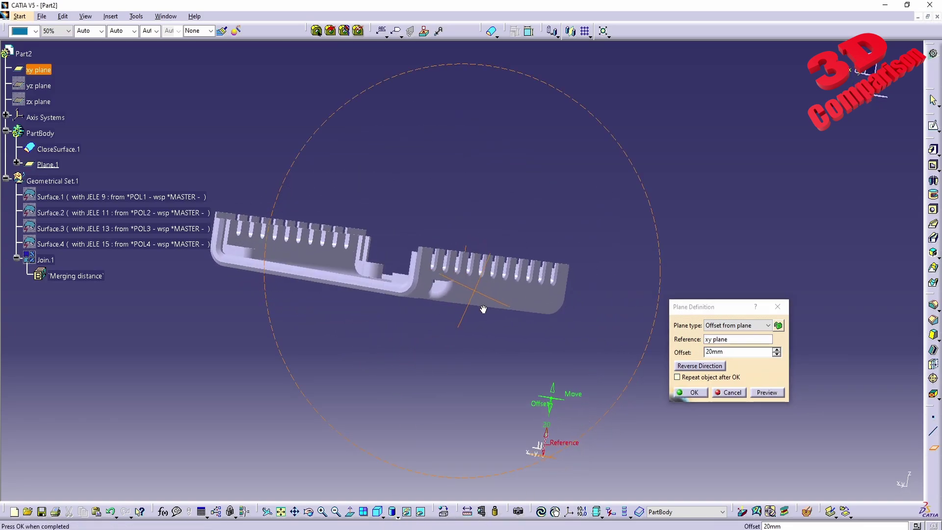
Preview the new plane at a 50 mm offset, and create it with an offset of 60 mm.
{"action": "double_click", "coordinate": [746, 350]}
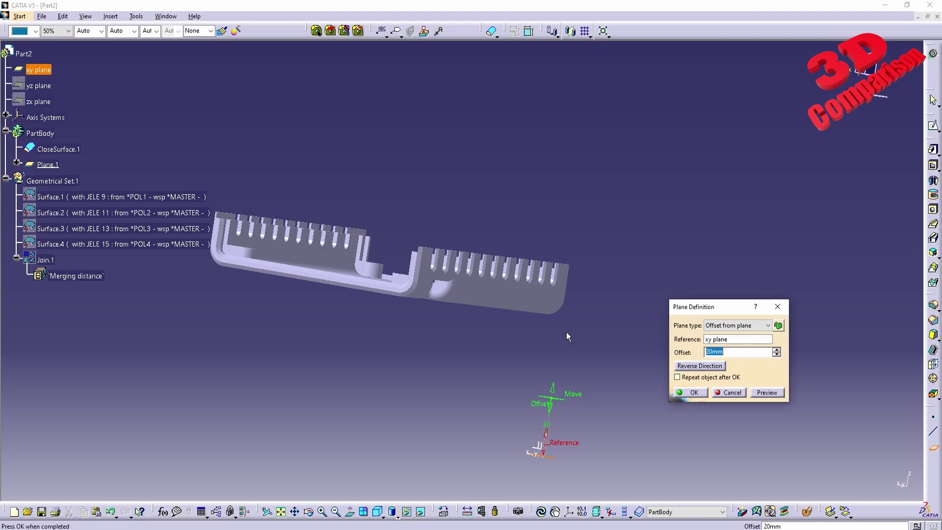
{"action": "type", "text": "50"}
{"action": "left_click", "coordinate": [767, 392]}
{"action": "double_click", "coordinate": [753, 353]}
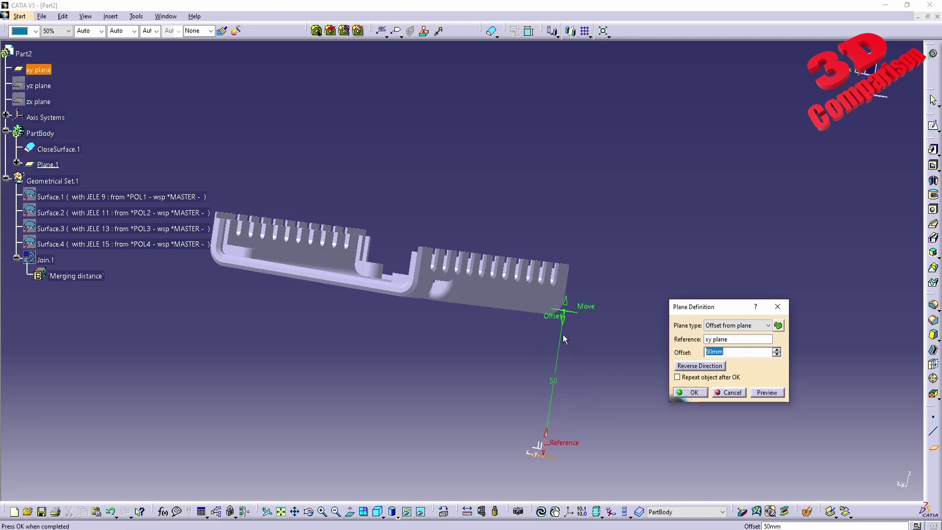
{"action": "type", "text": "60"}
{"action": "left_click", "coordinate": [767, 393]}
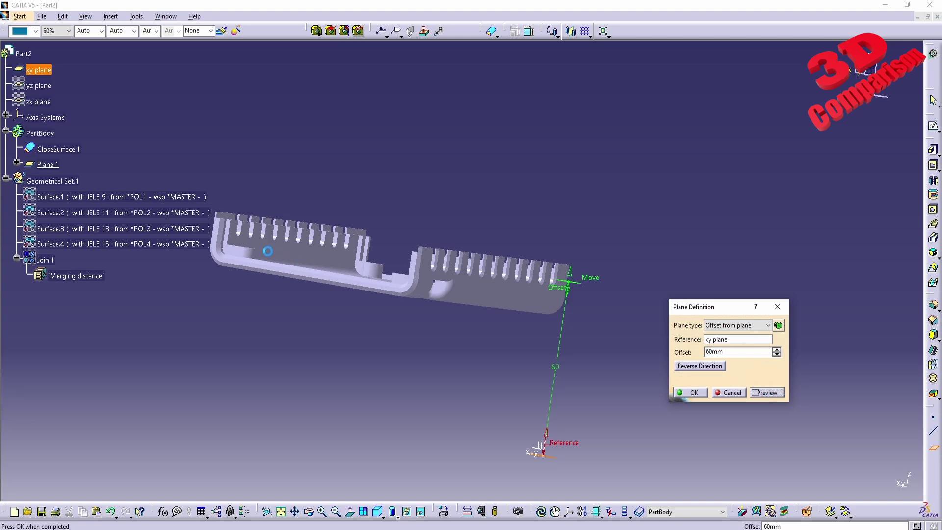
{"action": "left_click", "coordinate": [689, 392]}
Sketch a circle on the offset plane around the screw hole in the corner beside the slotted opening, and exit the sketch.
{"action": "left_click", "coordinate": [579, 282]}
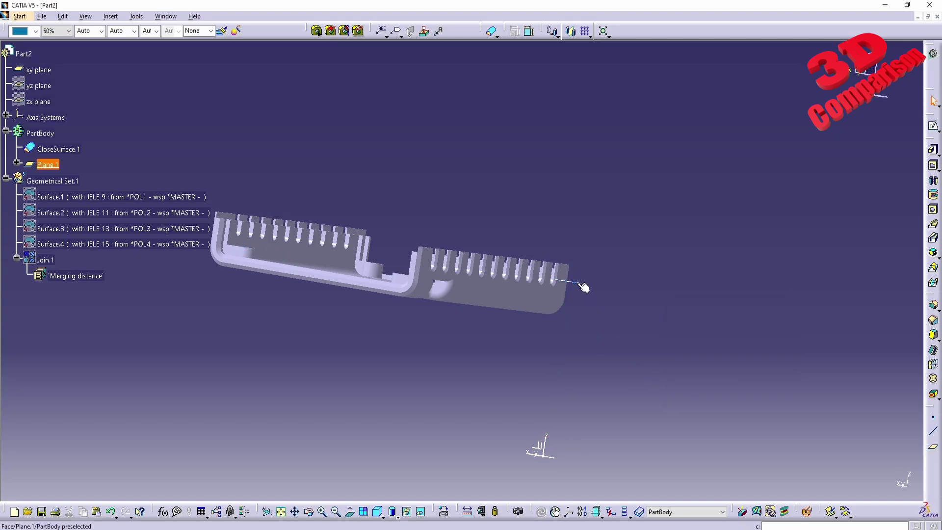
{"action": "left_click", "coordinate": [933, 126]}
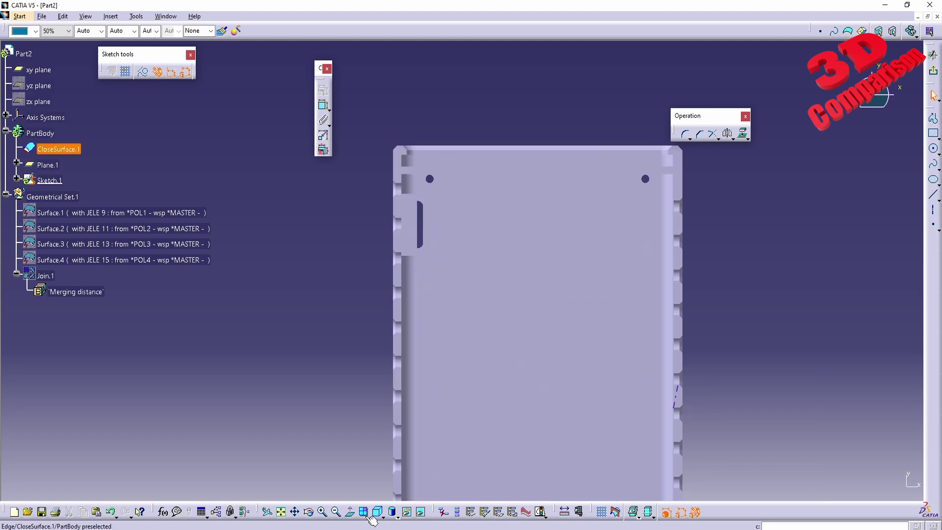
{"action": "left_click", "coordinate": [350, 512]}
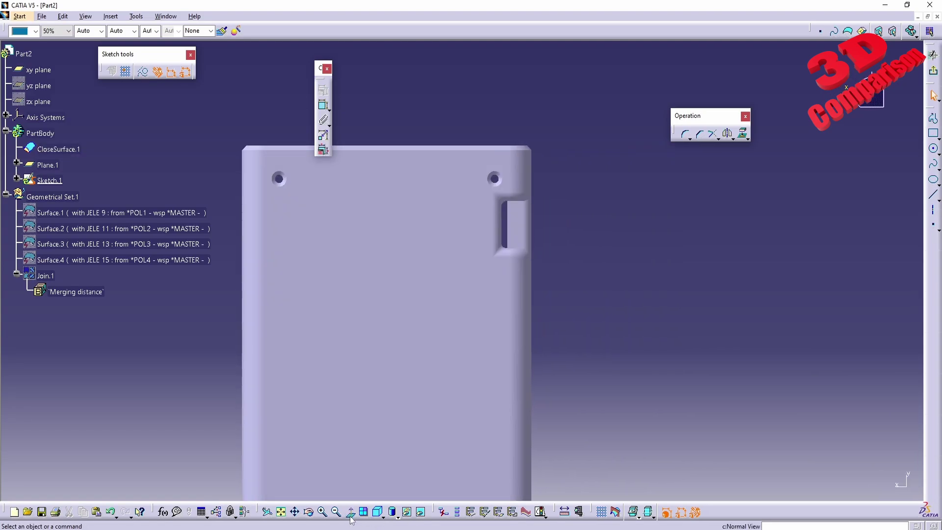
{"action": "mouse_move", "coordinate": [524, 231]}
{"action": "middle_mouse_down"}
{"action": "mouse_move", "coordinate": [504, 337]}
{"action": "mouse_move", "coordinate": [921, 191]}
{"action": "middle_mouse_up"}
{"action": "left_click", "coordinate": [933, 149]}
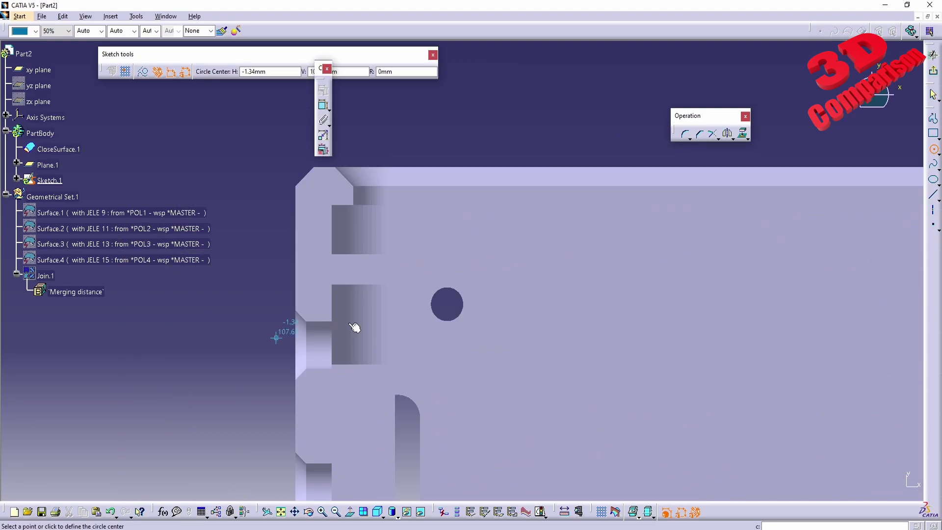
{"action": "left_click", "coordinate": [449, 303]}
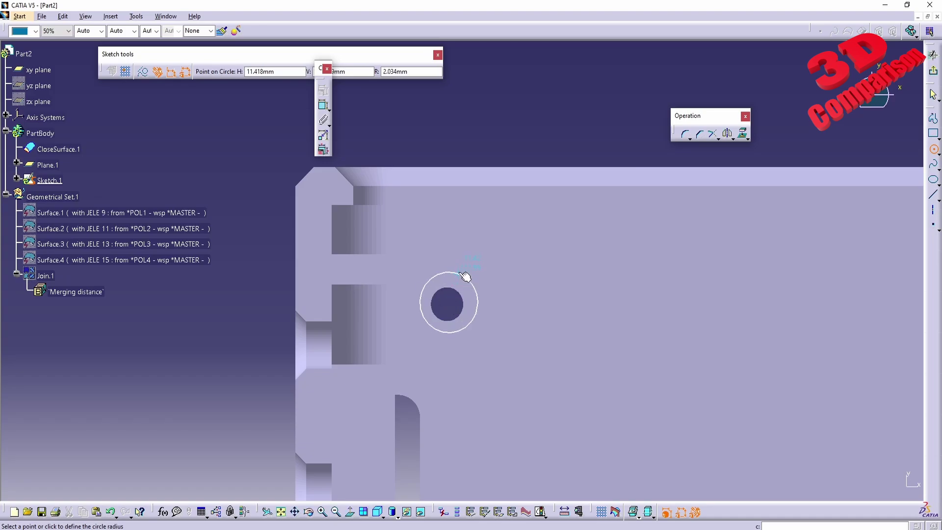
{"action": "left_click", "coordinate": [487, 301]}
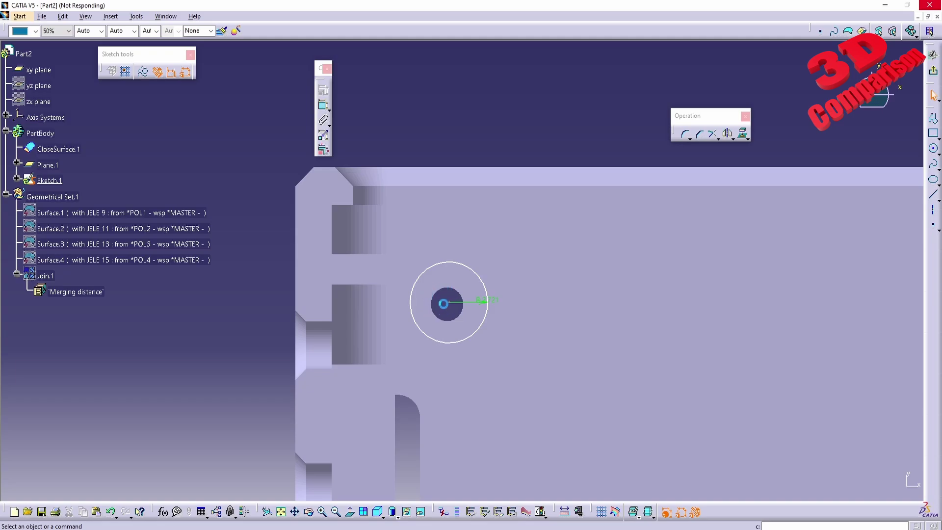
{"action": "left_click", "coordinate": [459, 340]}
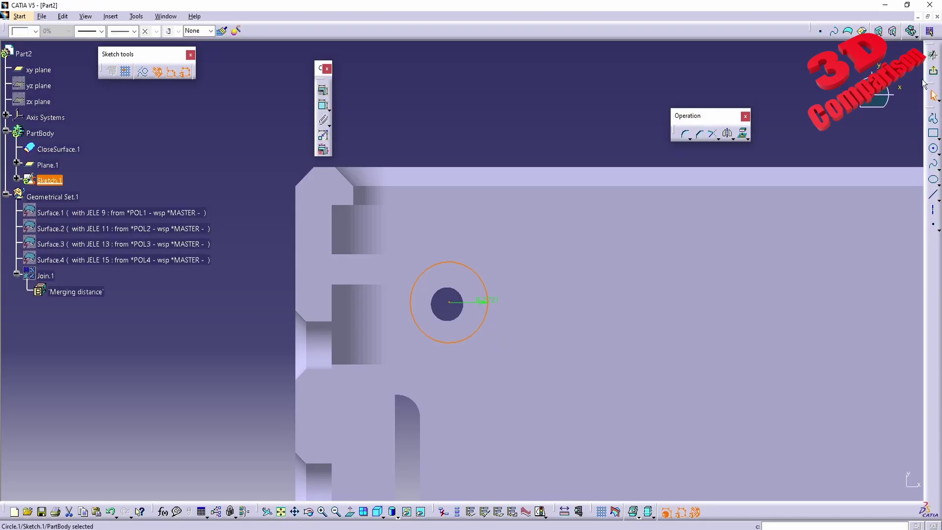
{"action": "left_click", "coordinate": [934, 70]}
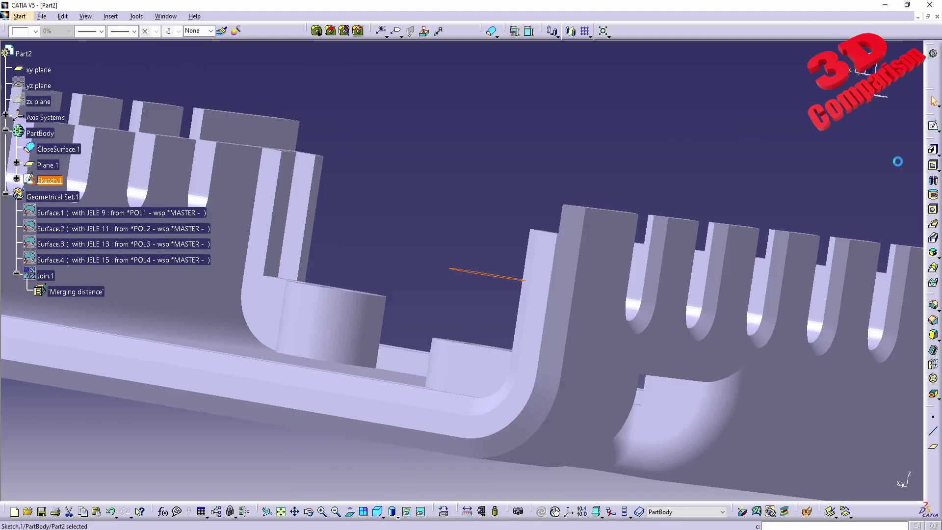
Pad the circle sketch 5 mm in the reversed direction, towards the corner boss of the case.
{"action": "left_click", "coordinate": [933, 150]}
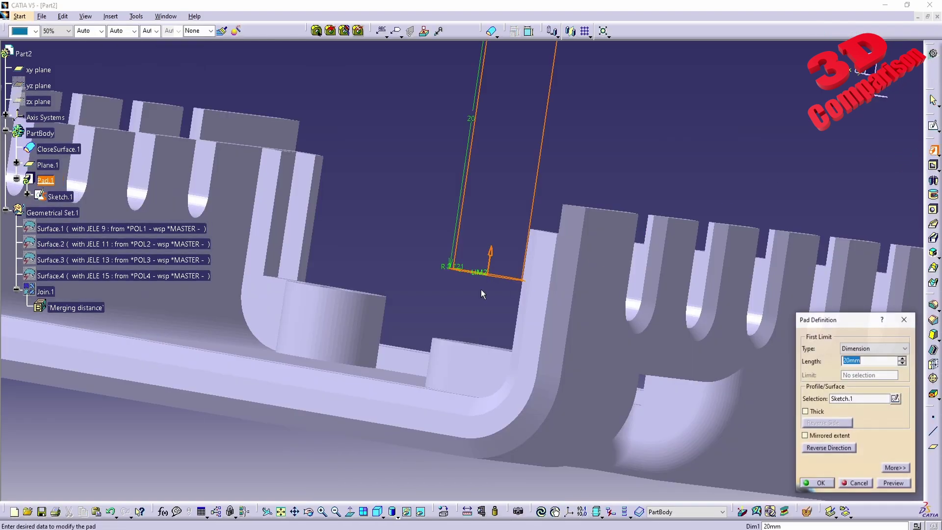
{"action": "middle_click_drag", "start_coordinate": [479, 267], "coordinate": [651, 405]}
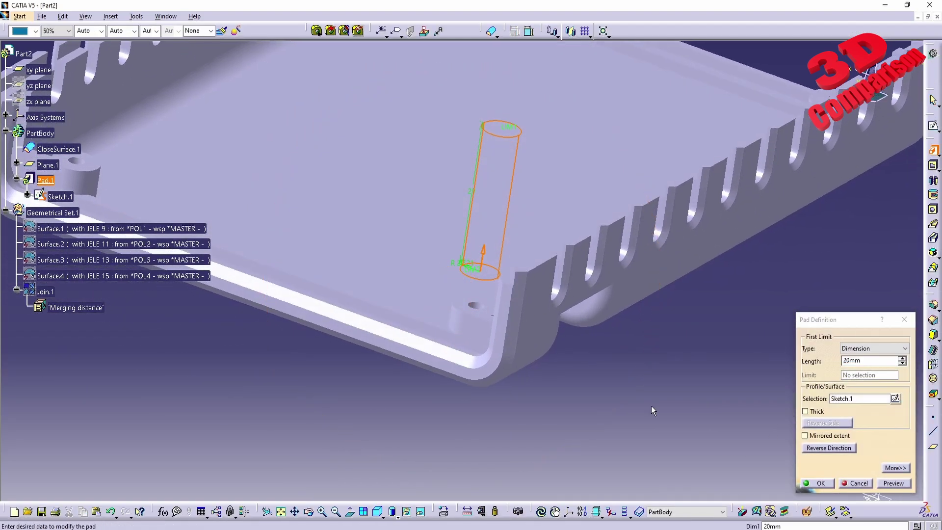
{"action": "left_click", "coordinate": [832, 446]}
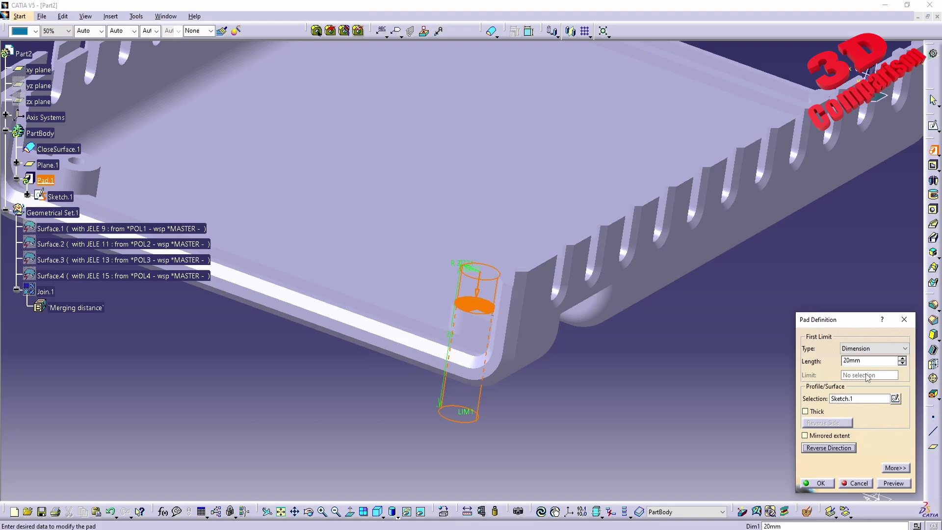
{"action": "type", "text": "5"}
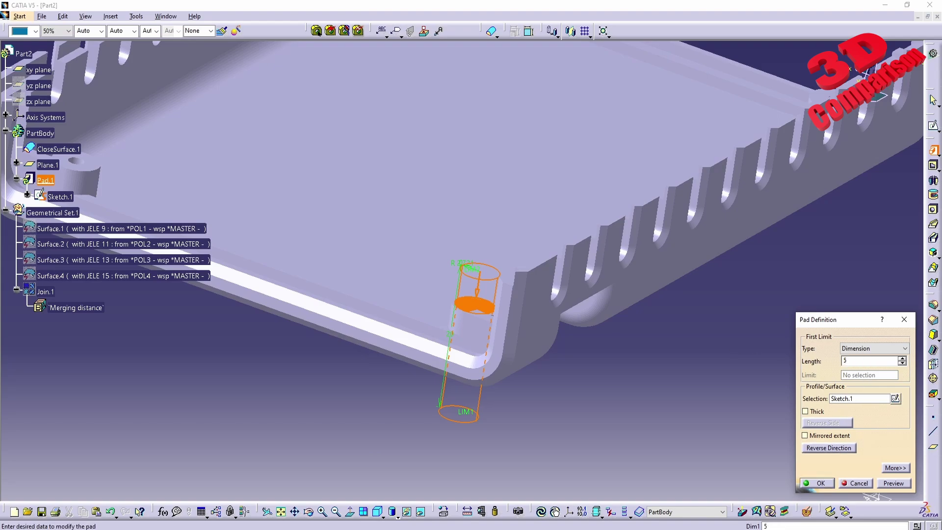
{"action": "left_click", "coordinate": [893, 483]}
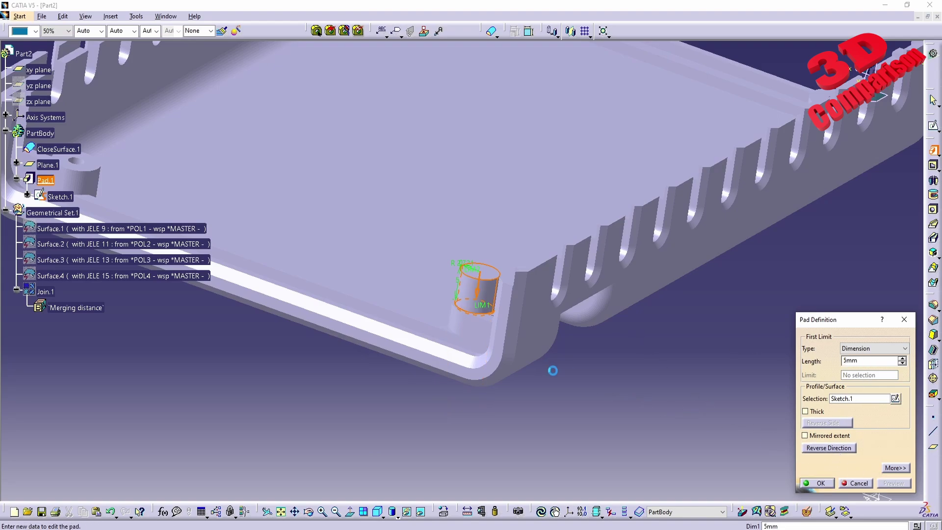
{"action": "left_click", "coordinate": [826, 484]}
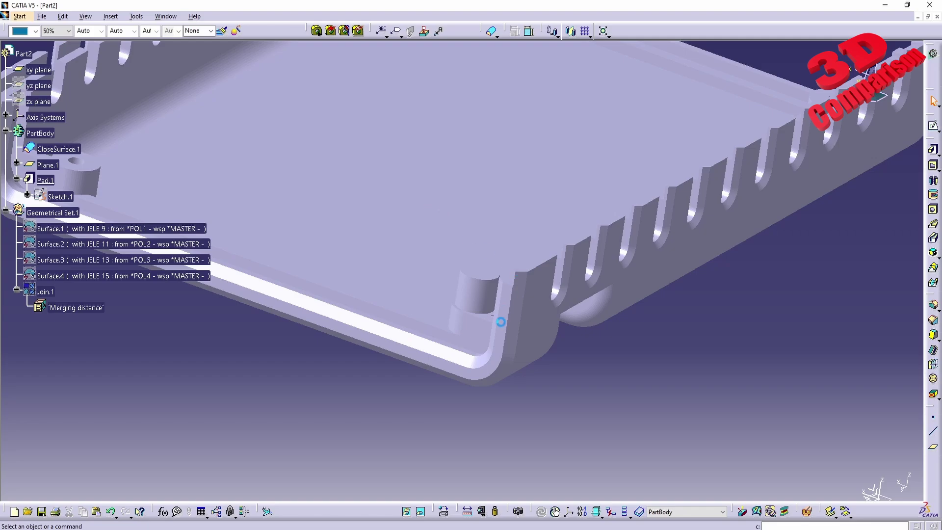